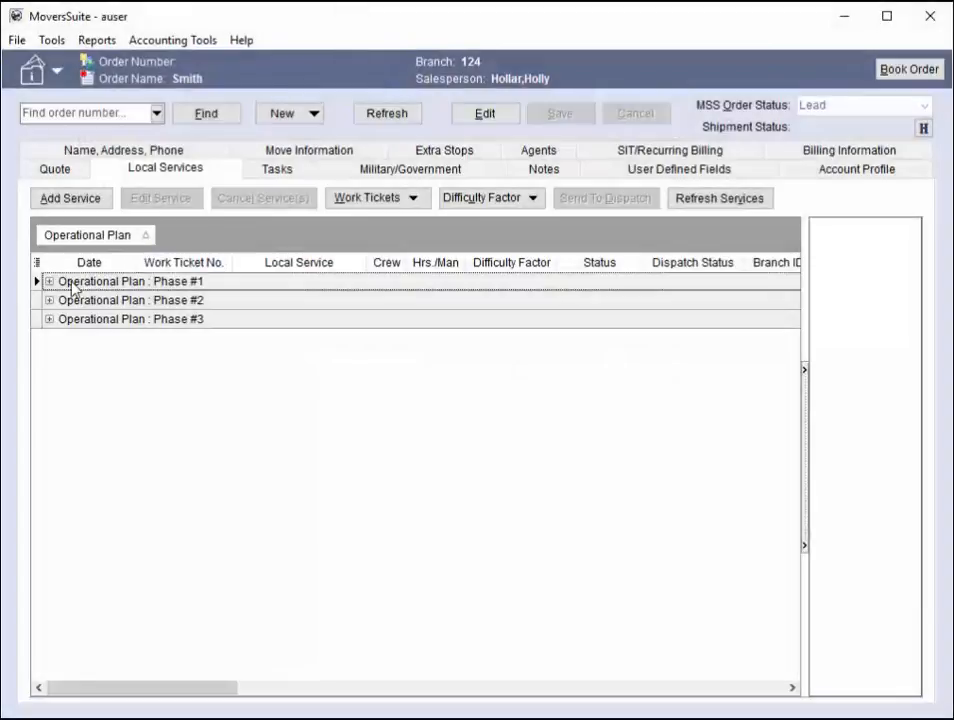
- Expand the Phase #1 operational plan, and begin adding a local service for the My Moving Systems branch
left_click(49, 281)
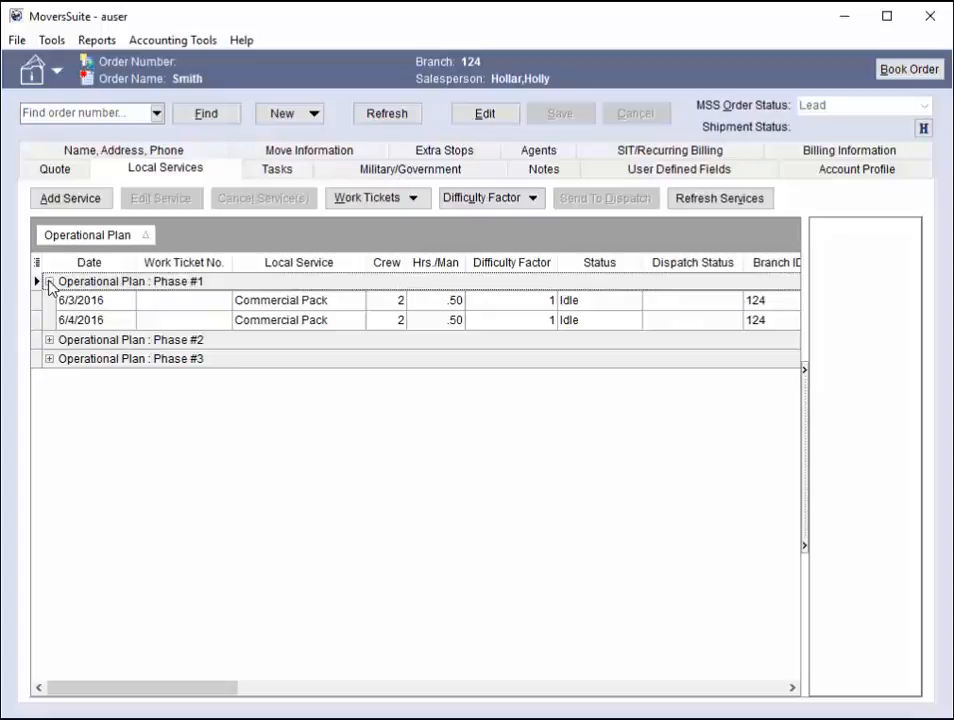
left_click(98, 204)
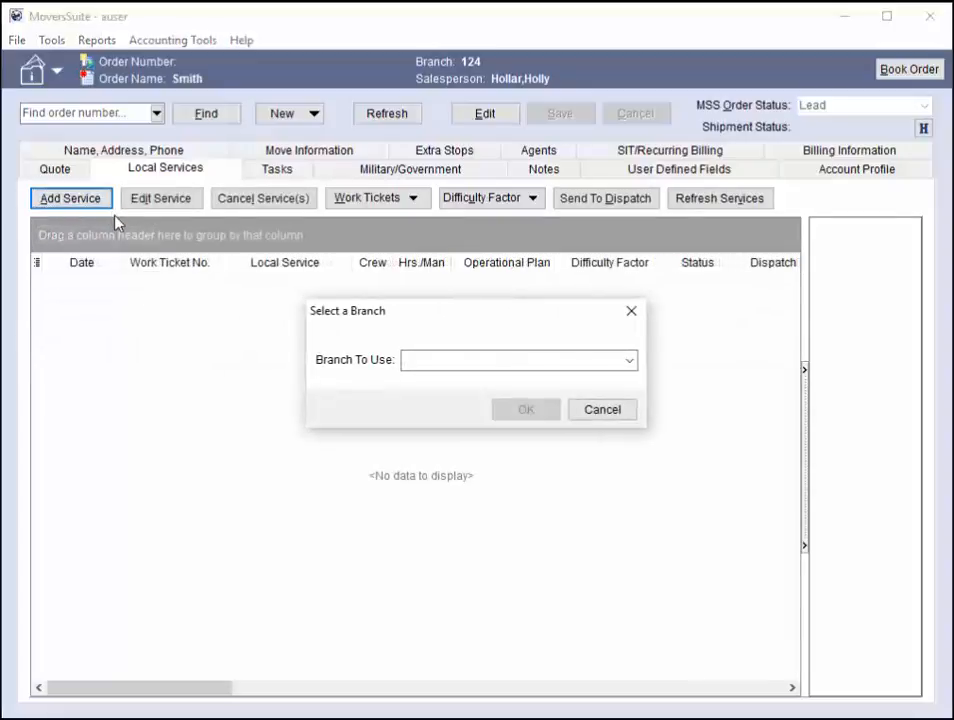
type("My Moving Systems")
key("Return")
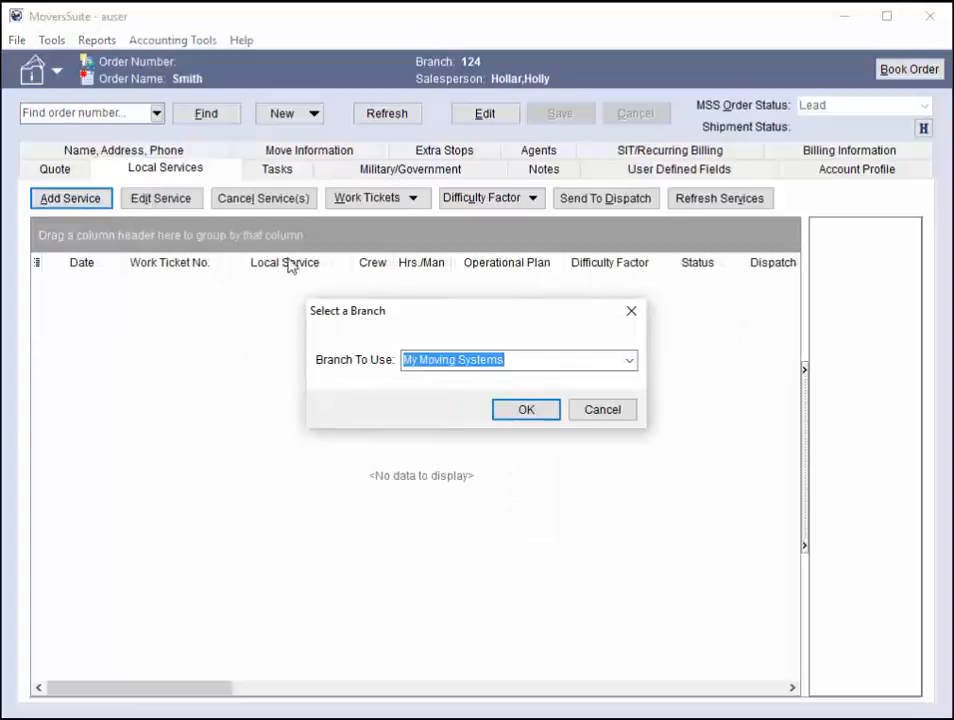
left_click(540, 412)
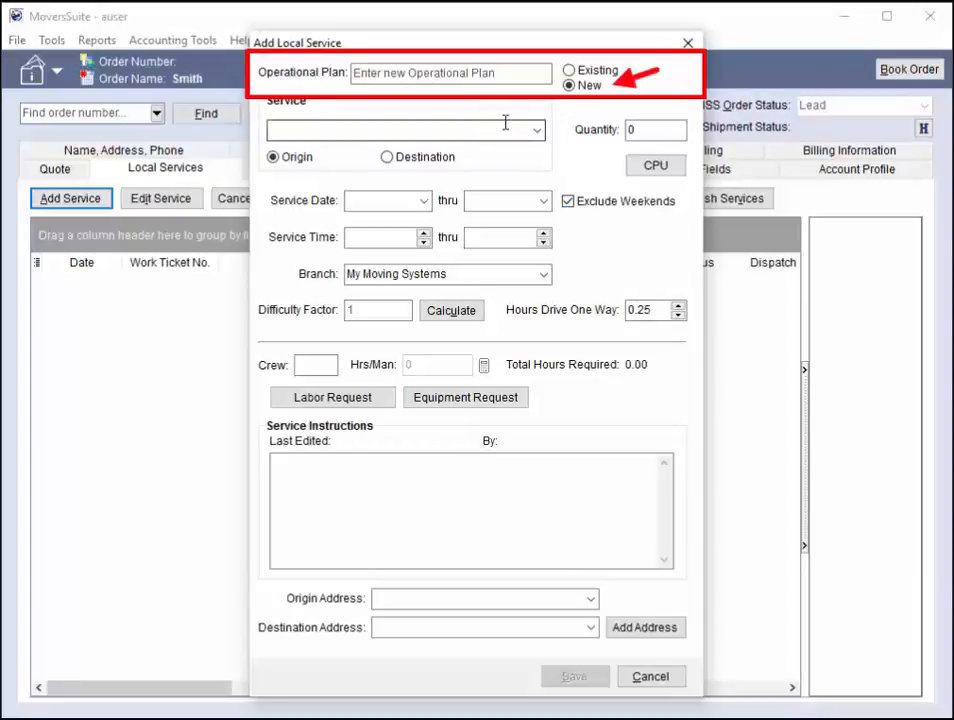
- Enter Phase #1 as the new operational plan and choose Commercial Pack as the service
left_click(471, 73)
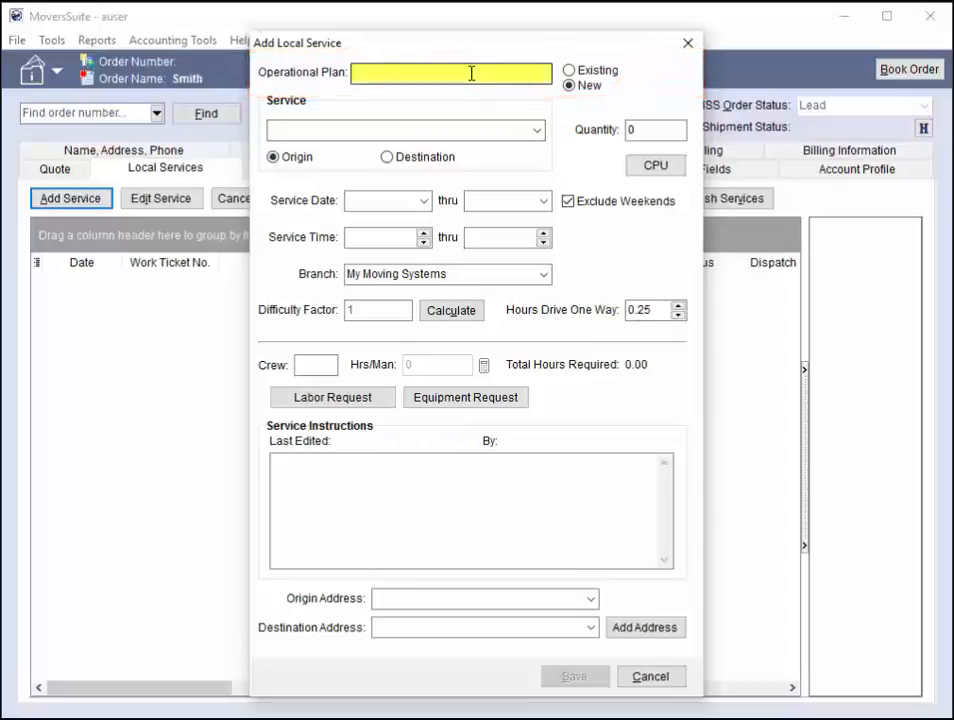
type("Phase #1")
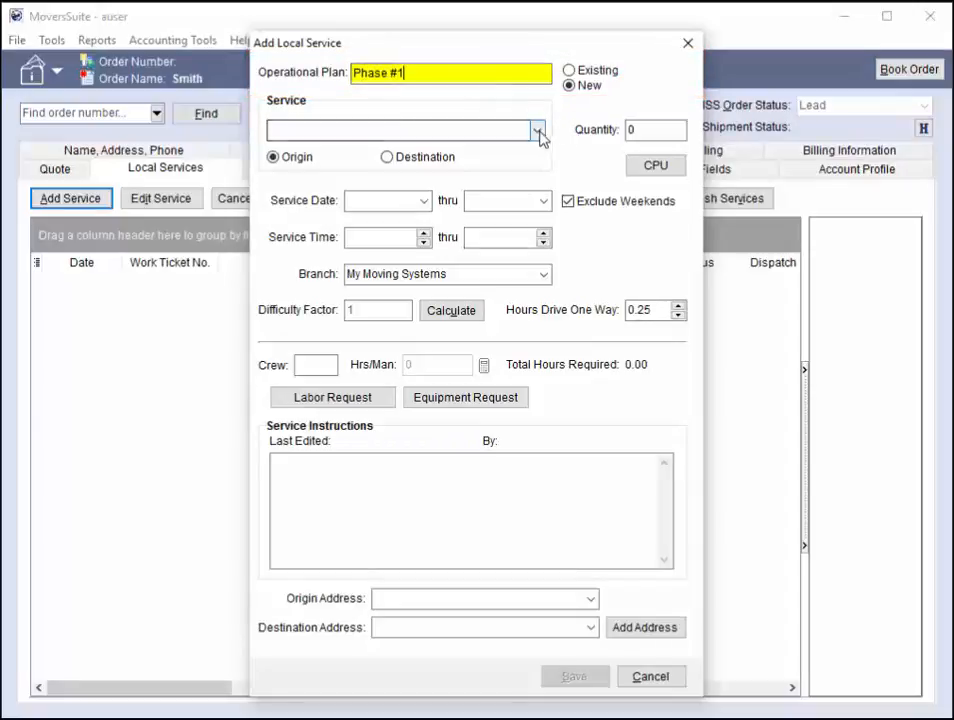
left_click(539, 131)
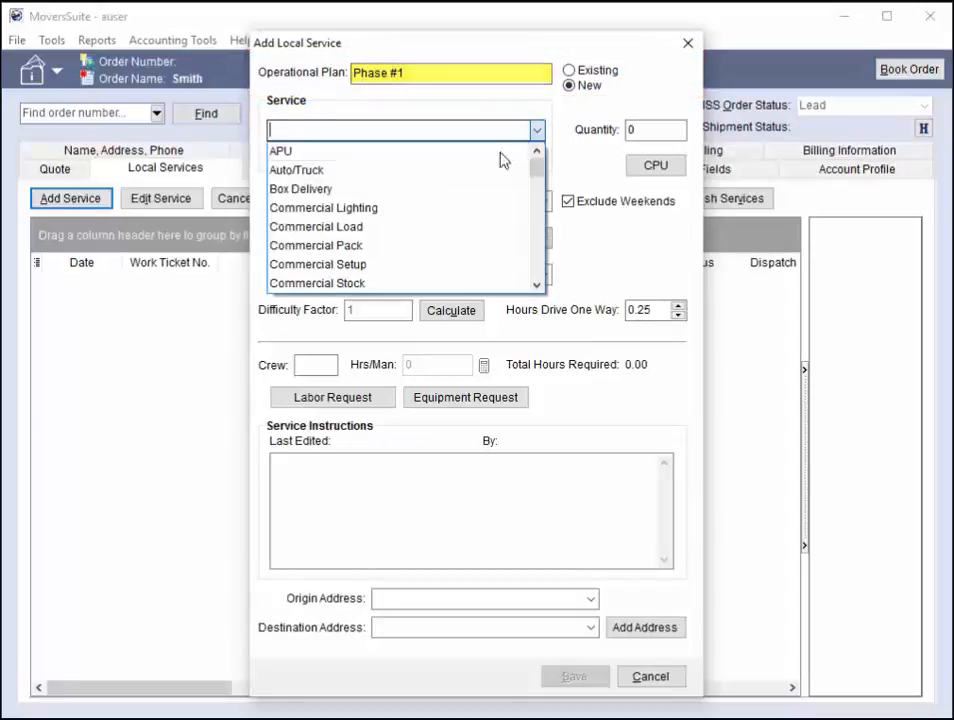
left_click(414, 246)
- Set the service date to today (6/3/2016), save the service without adding another, and select its row
left_click(364, 201)
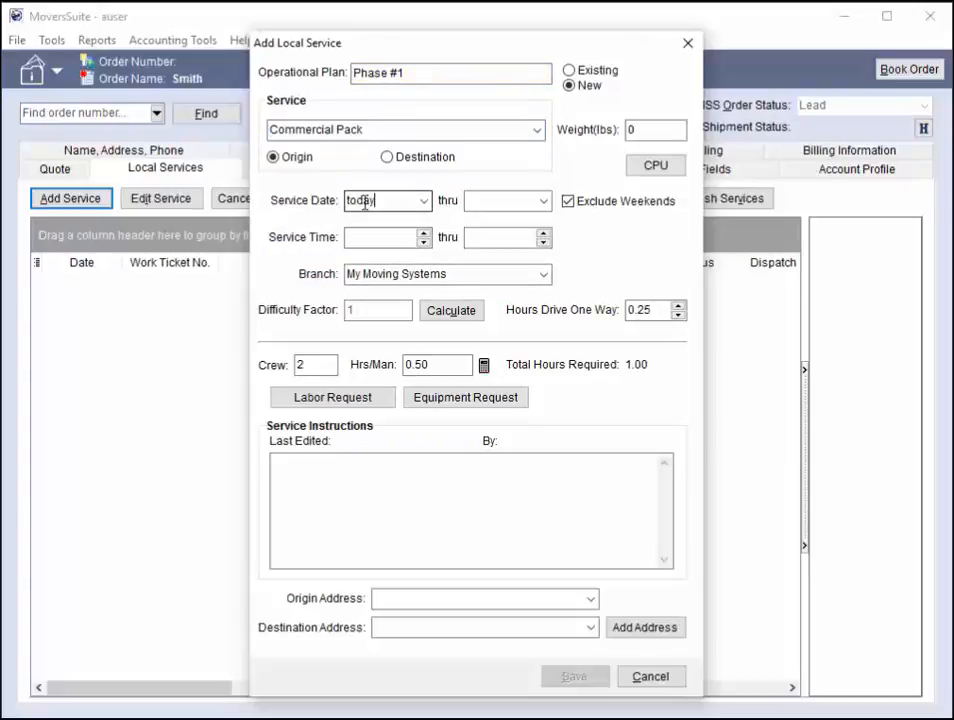
key("Tab")
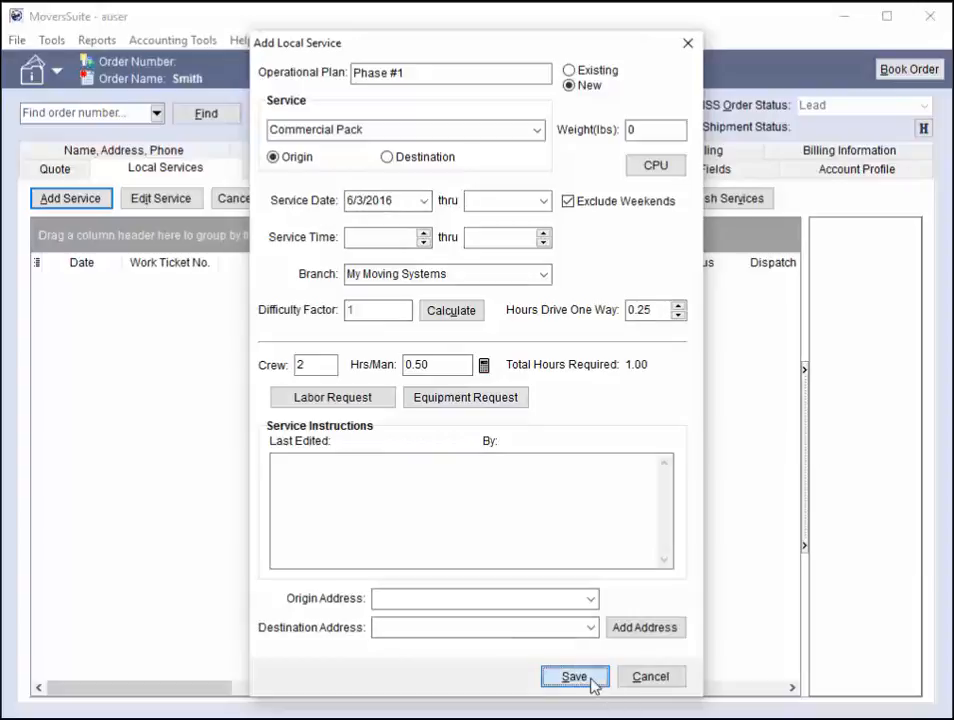
left_click(592, 680)
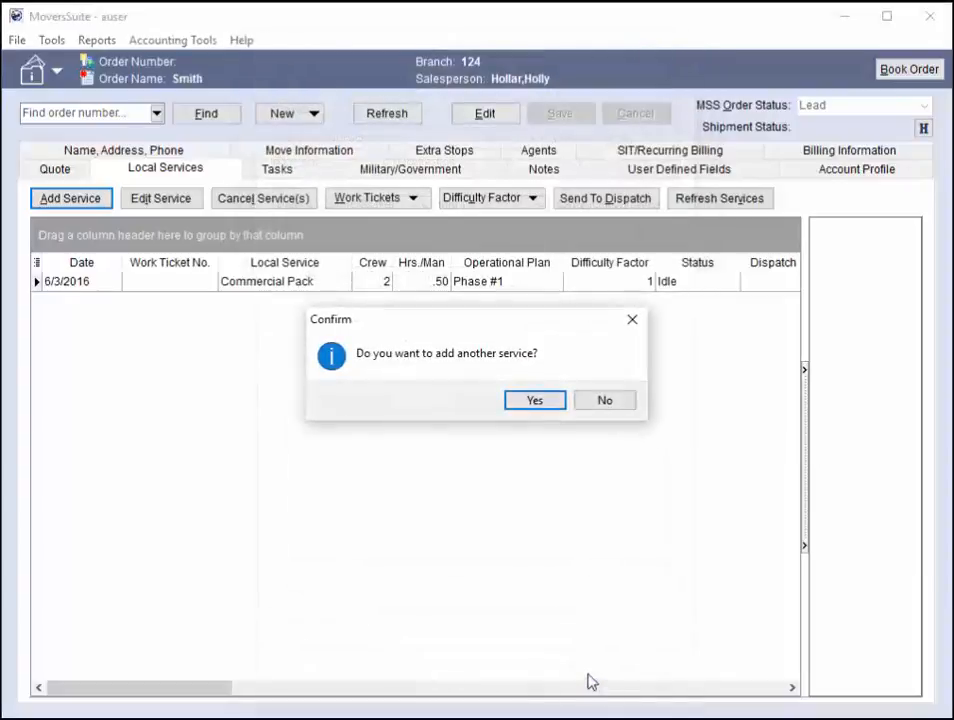
left_click(598, 402)
left_click(500, 285)
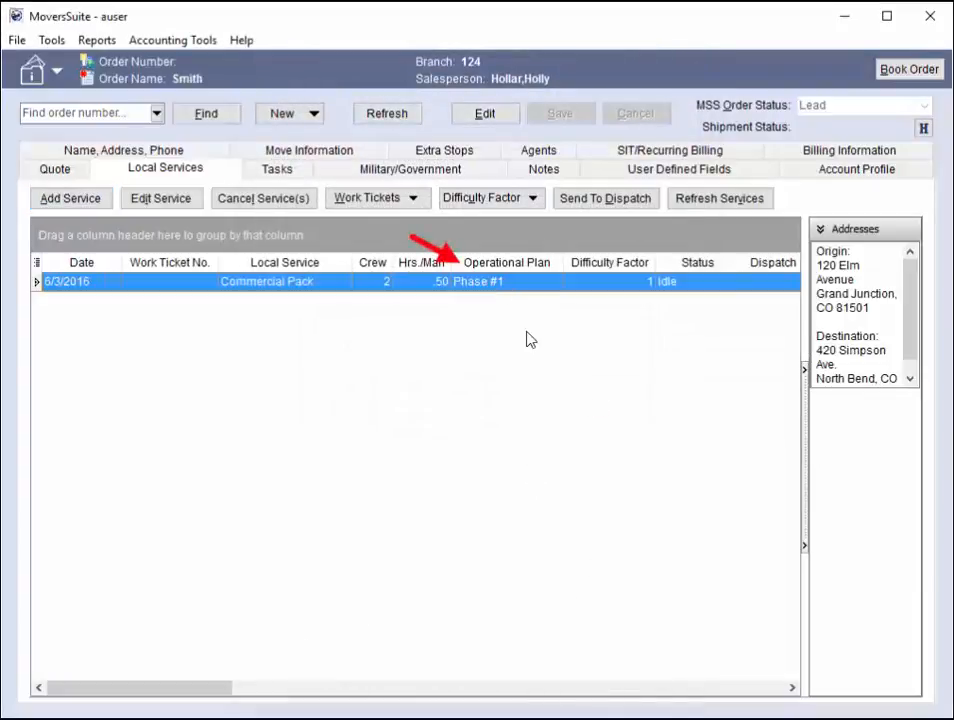
- Begin another local service for the My Moving Systems branch and assign it to the existing operational plan Phase #1
left_click(70, 198)
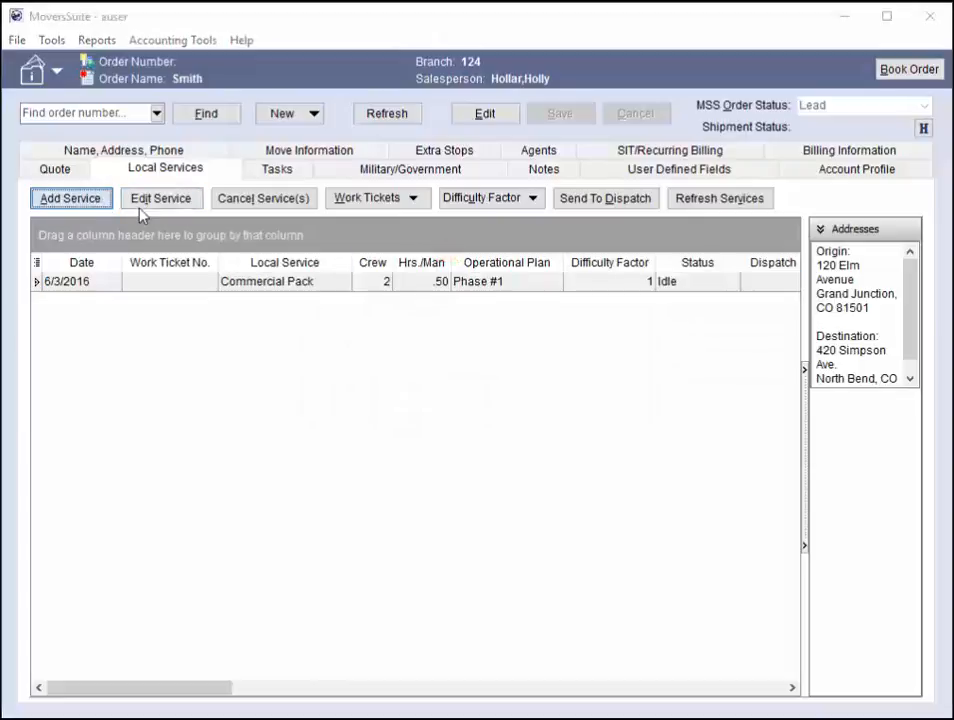
type("My Moving Systems")
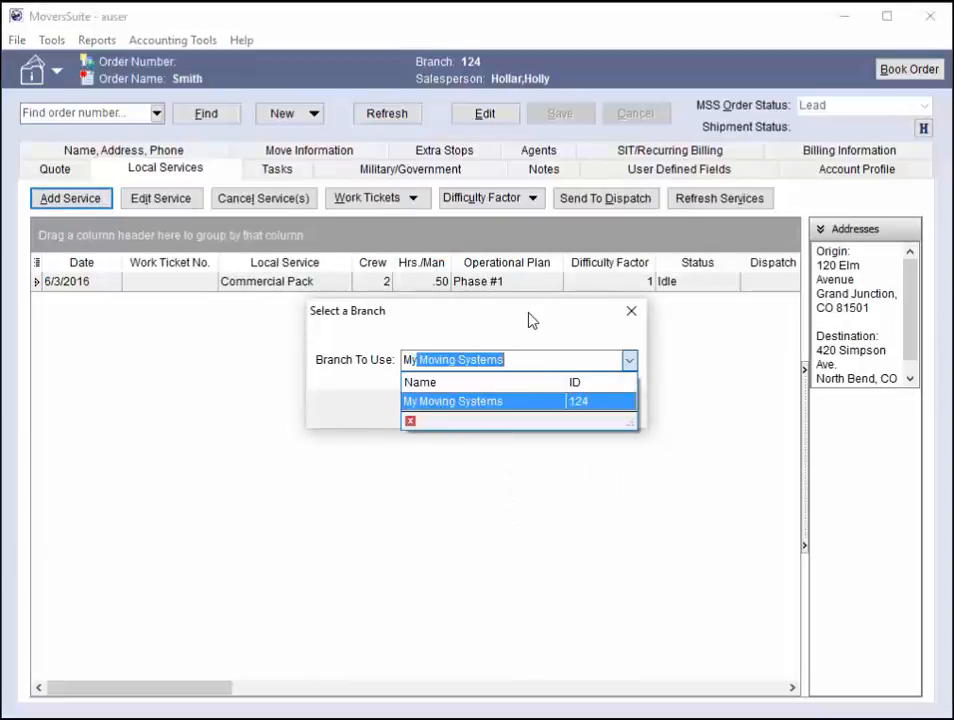
key("Return")
left_click(532, 411)
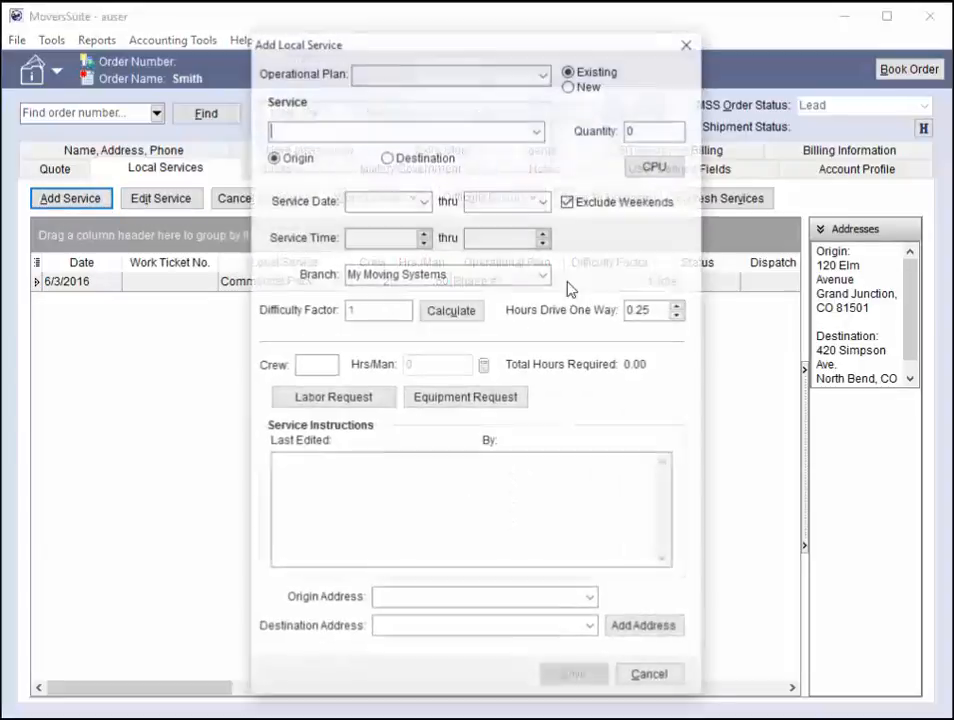
left_click(543, 72)
left_click(505, 92)
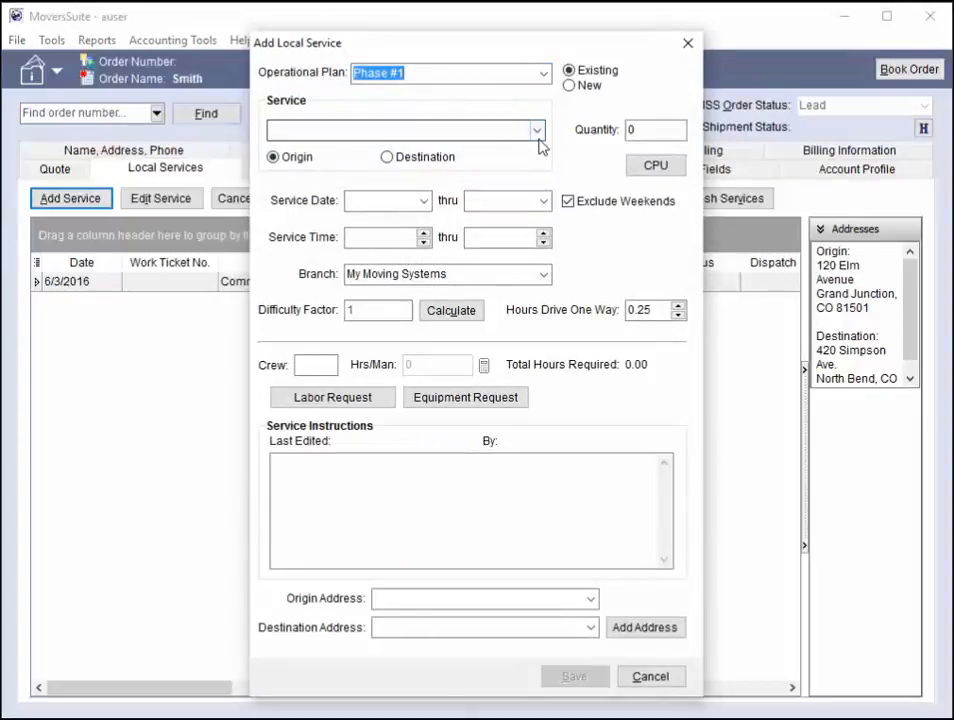
- Choose Commercial Pack as the service, date it tomorrow (6/4/2016), and save it
left_click(538, 136)
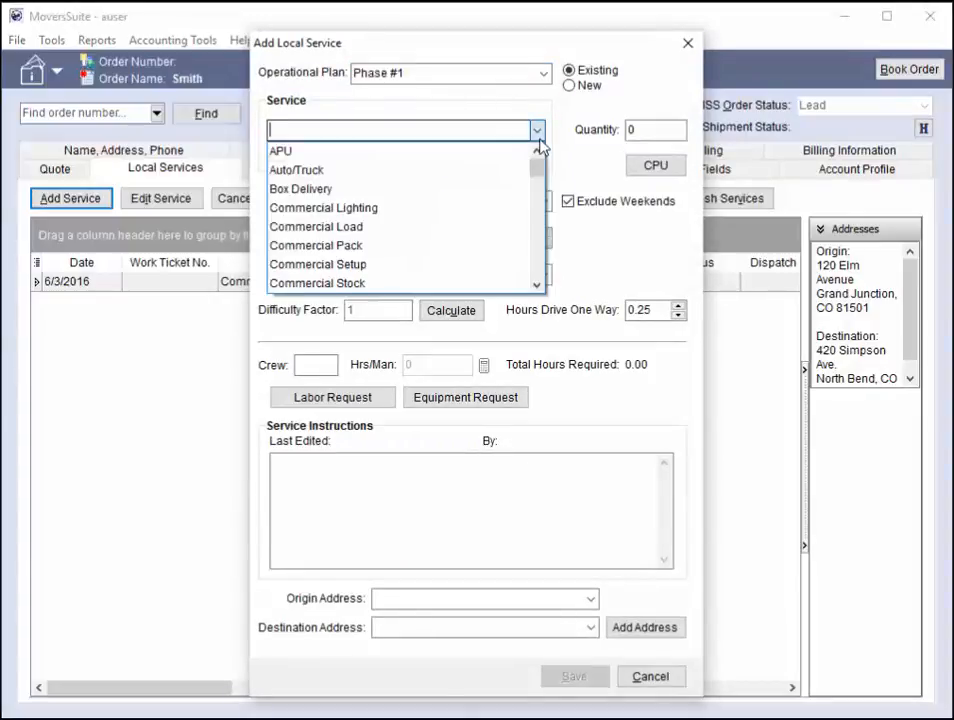
left_click(435, 245)
left_click(383, 200)
type("to")
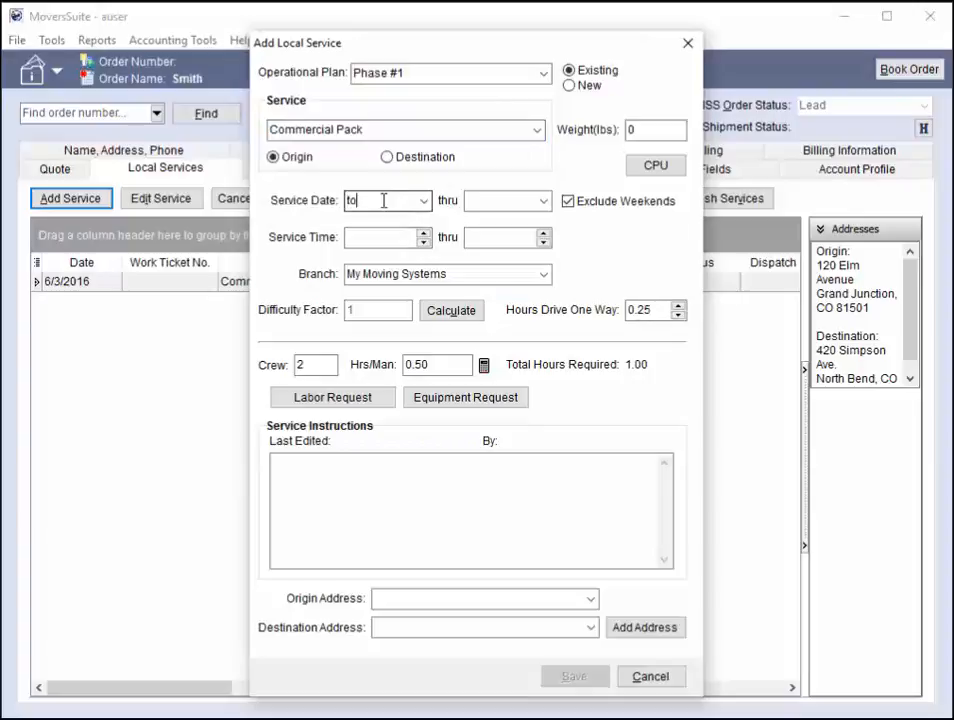
type("morrow")
key("Tab")
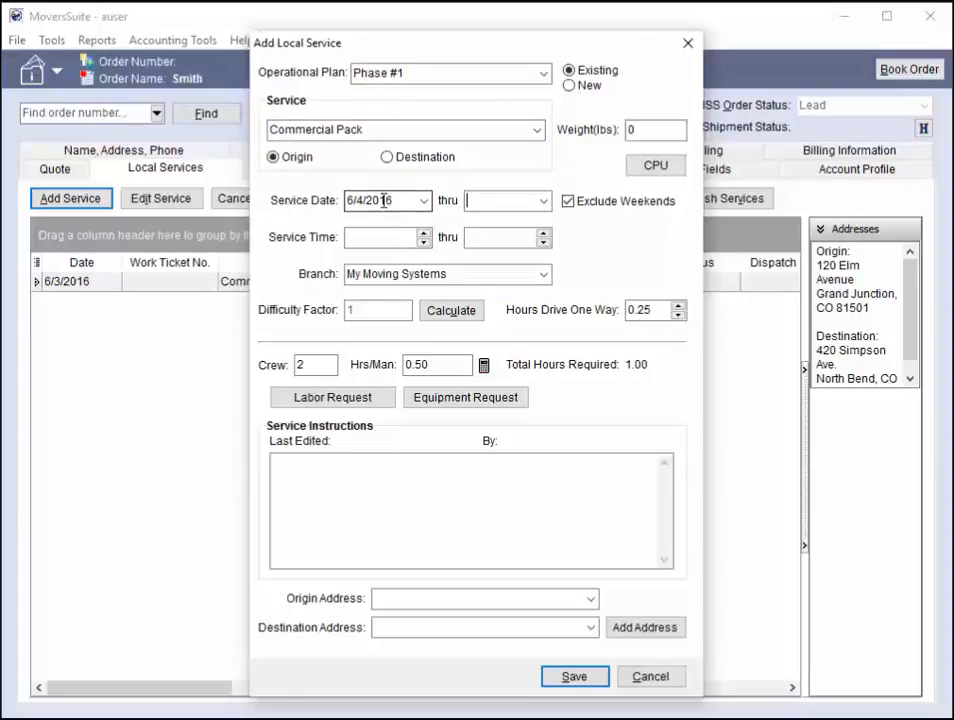
left_click(576, 677)
- Continue with another local service, using My Moving Systems as the branch
left_click(560, 404)
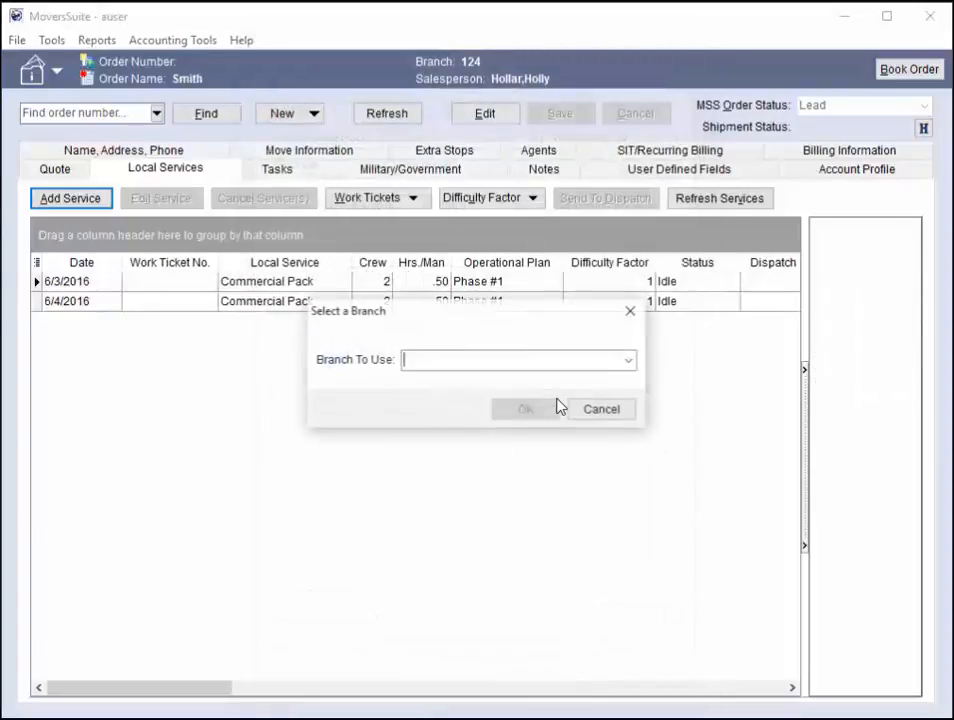
left_click(629, 366)
type("My Moving Systems")
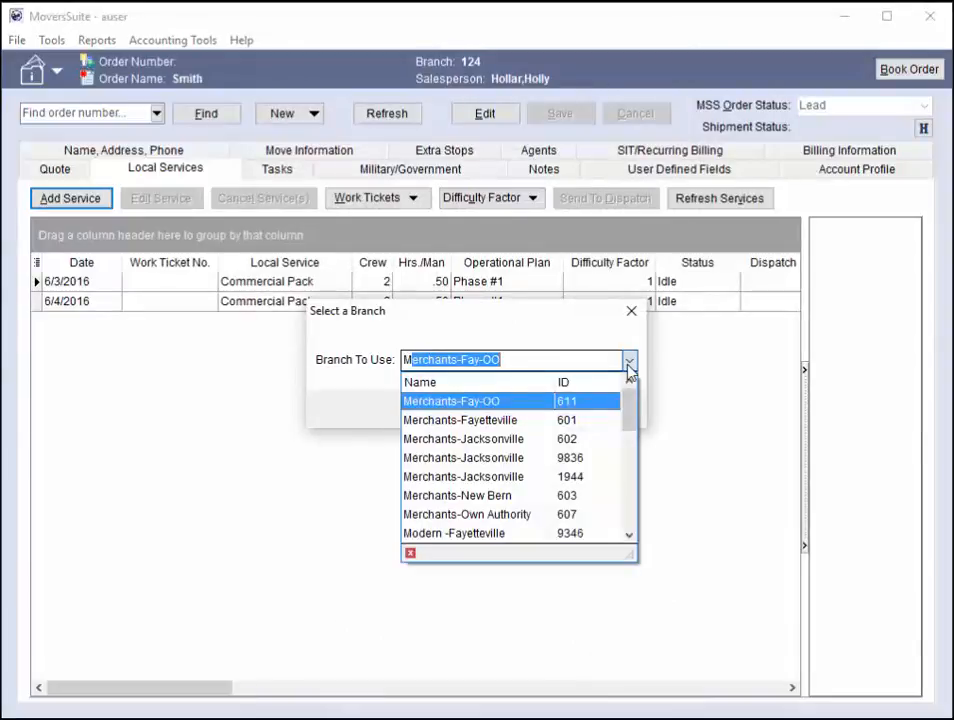
key("Return")
left_click(556, 412)
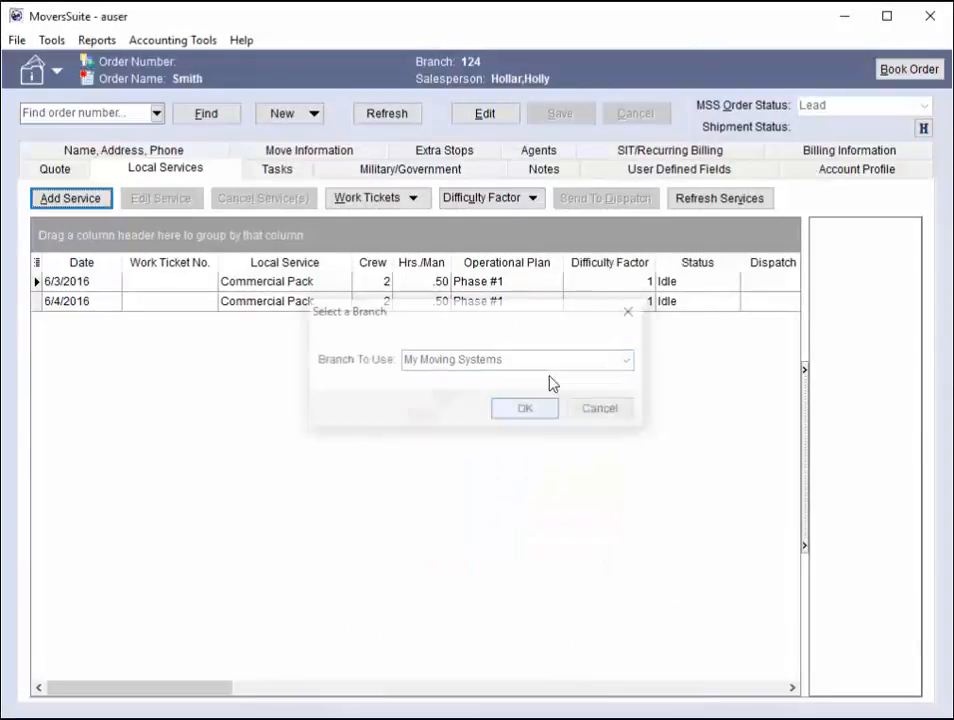
- Enter Phase #2 as a new operational plan for this service and open the list of services
left_click(570, 87)
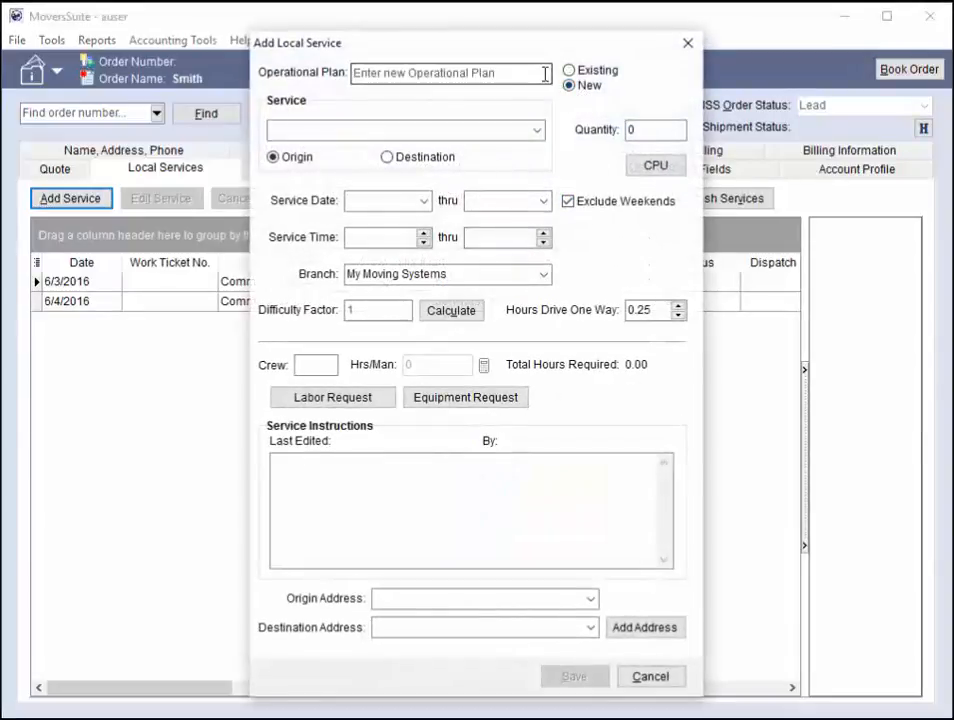
left_click(492, 78)
type("Phase #2")
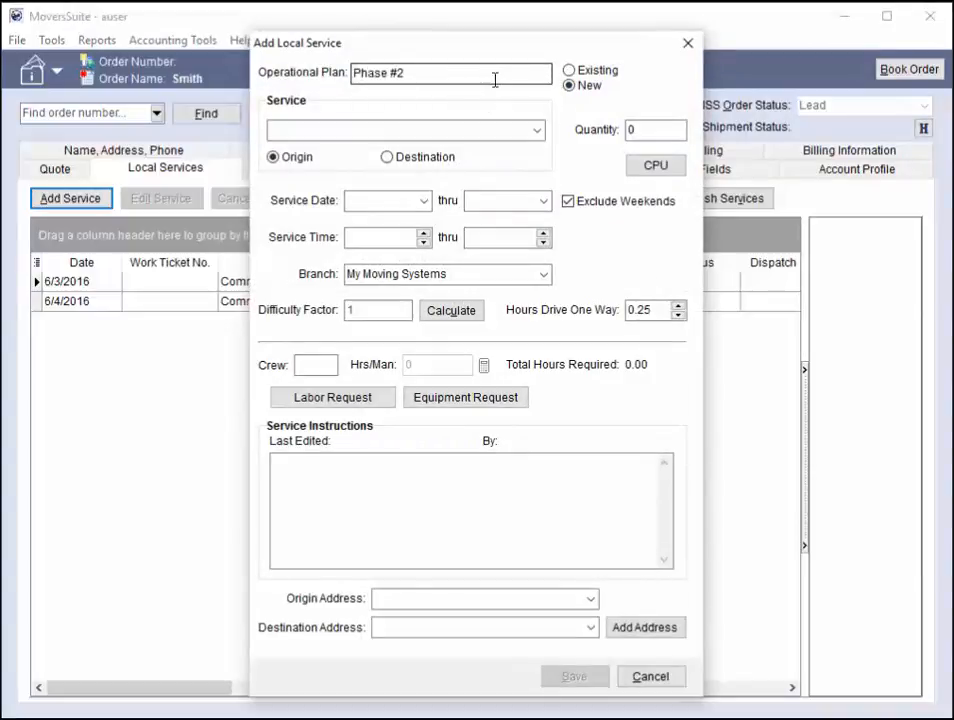
left_click(537, 130)
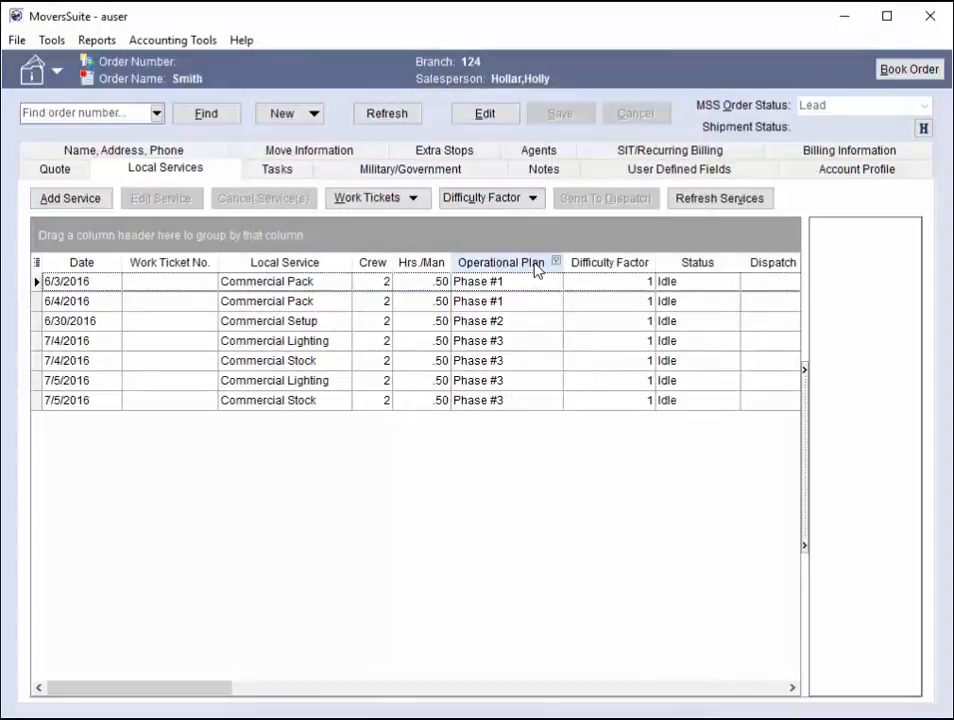
- Group the local services by Operational Plan, then expand and collapse the phase groups to review them
left_click_drag(537, 266, 426, 245)
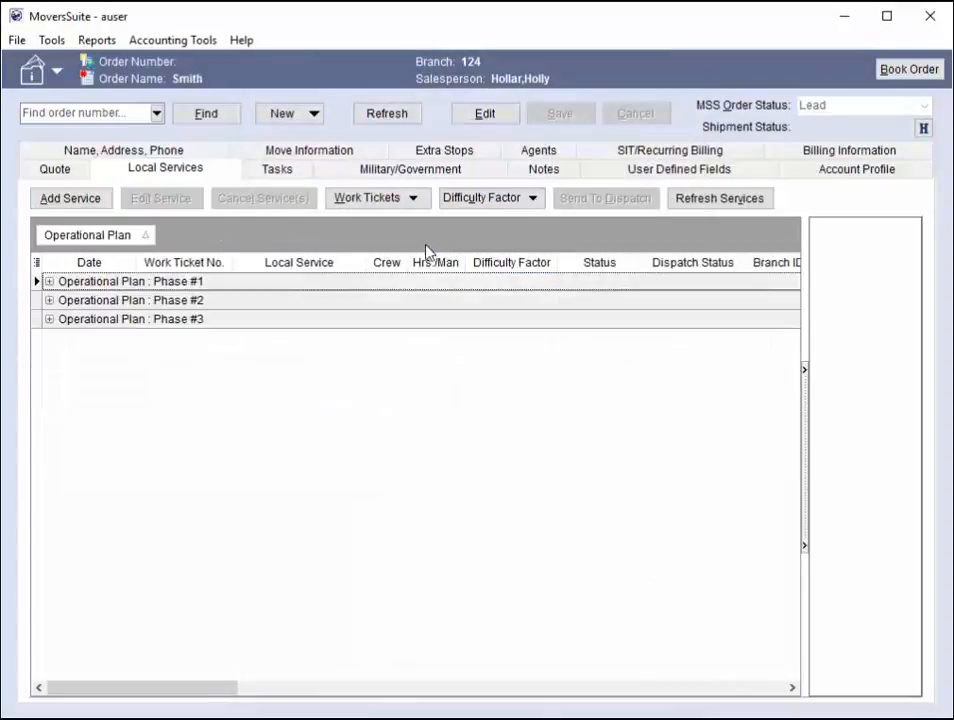
left_click(49, 282)
left_click(49, 282)
left_click(49, 301)
left_click(49, 301)
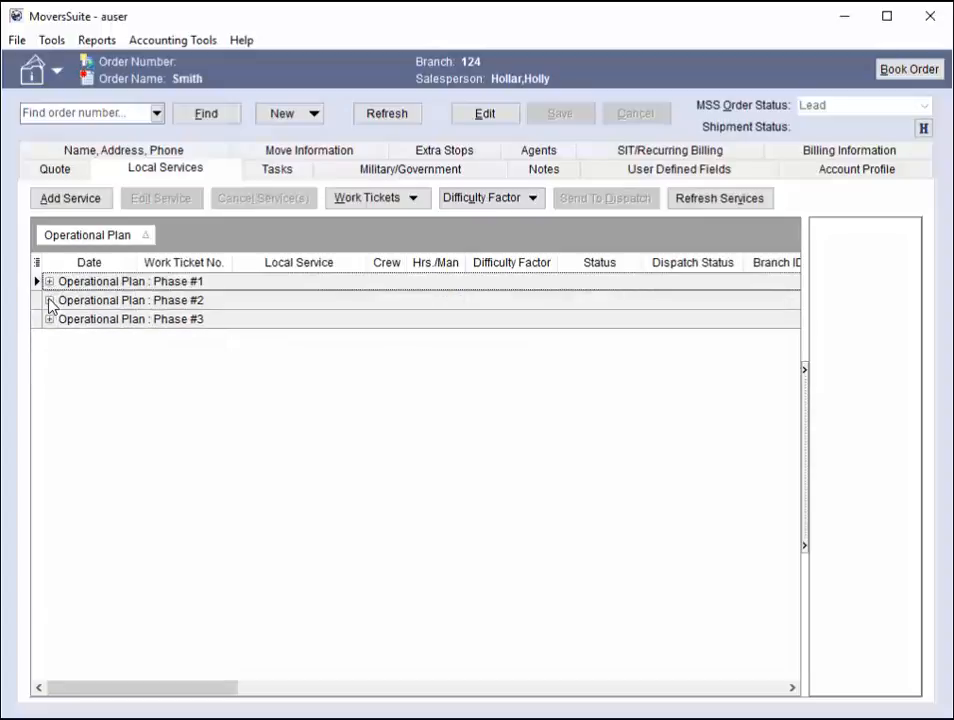
left_click(100, 235)
left_click(100, 235)
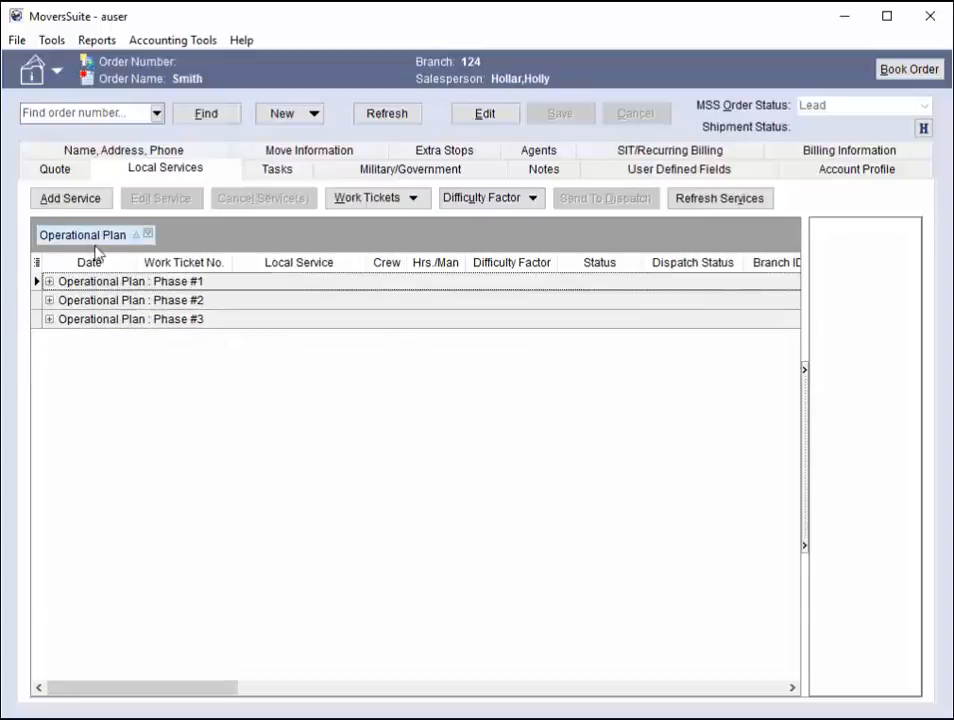
- Remove the Operational Plan grouping and place that column first in the services grid, ahead of Date
left_click_drag(81, 238, 87, 268)
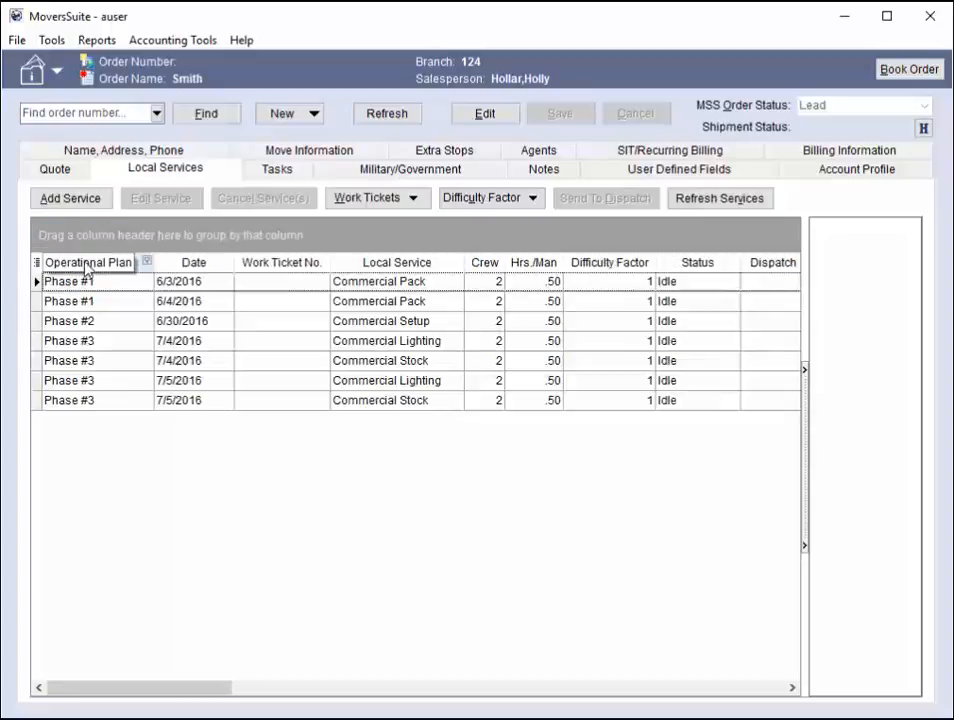
left_click(87, 264)
left_click(87, 264)
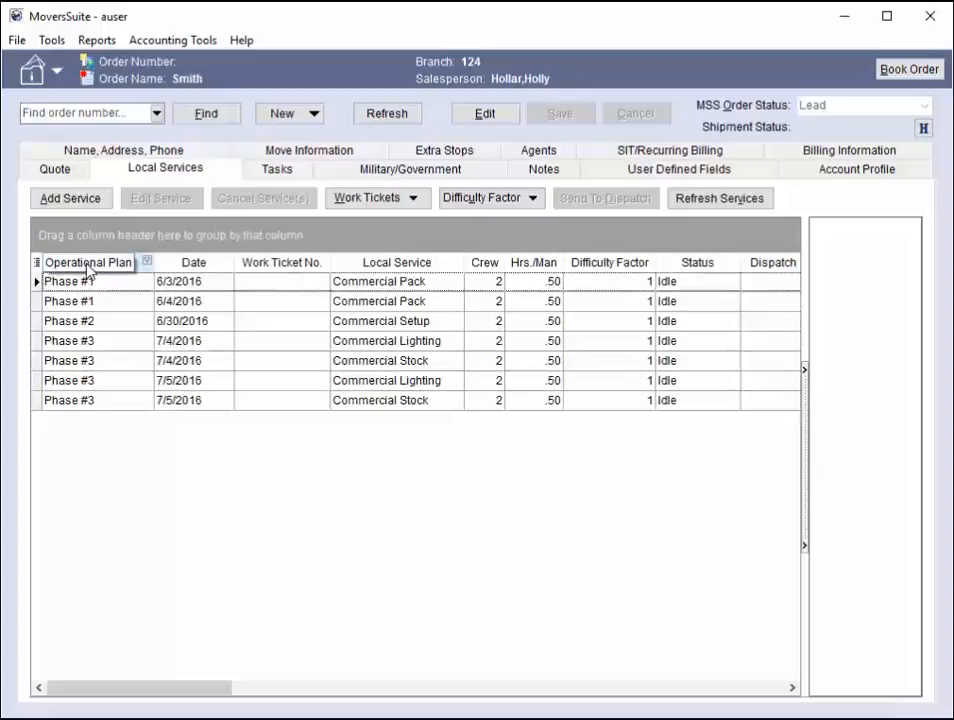
- Prepare the 6/3/2016 Phase #1 service for dispatch, including all services assigned to its operational plan
left_click(134, 302)
left_click(136, 282)
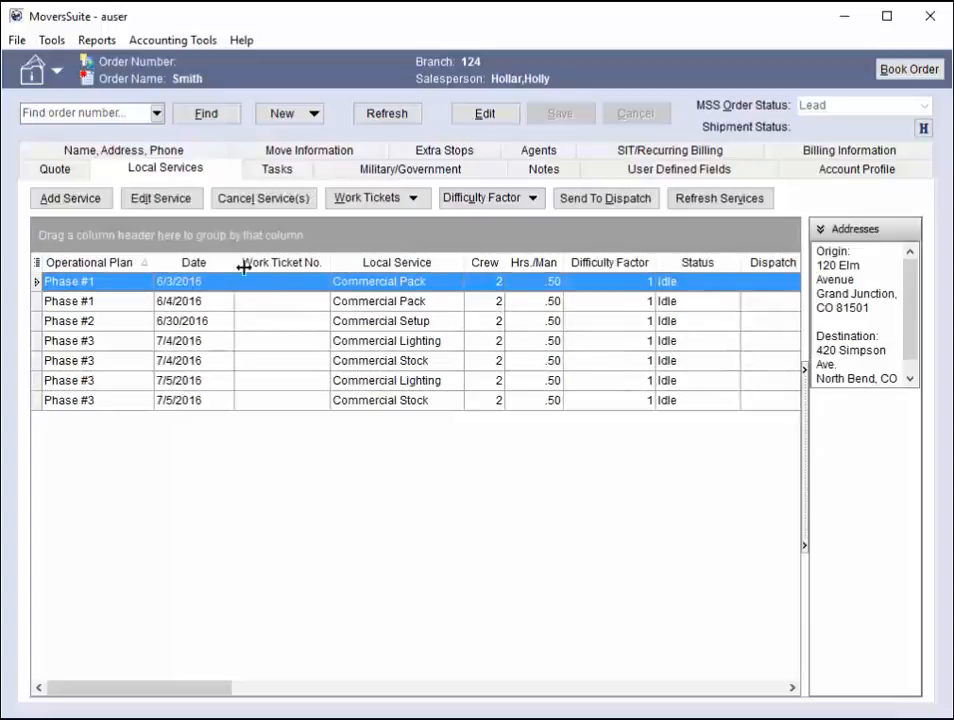
left_click(590, 200)
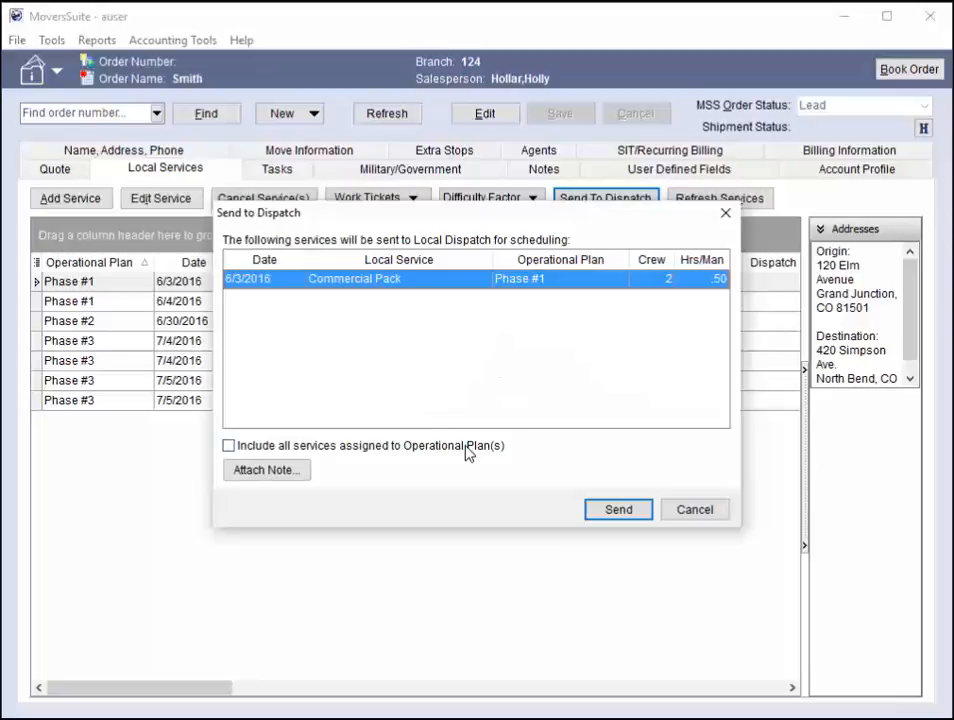
left_click(469, 451)
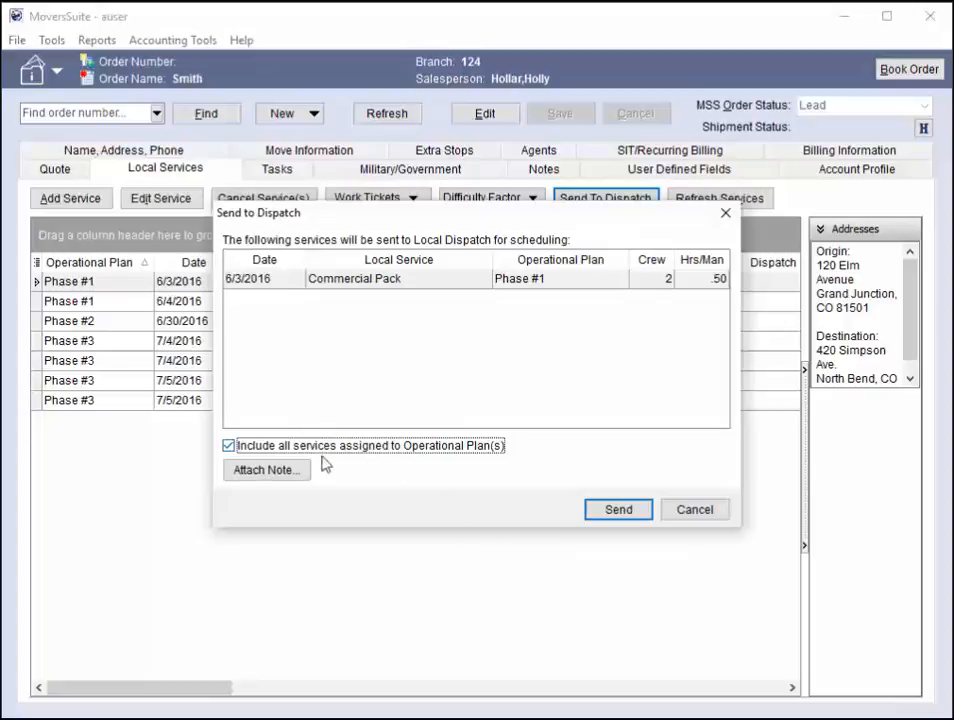
- Attach a note to the dispatch request and send the Phase #1 services to Local Dispatch
left_click(293, 473)
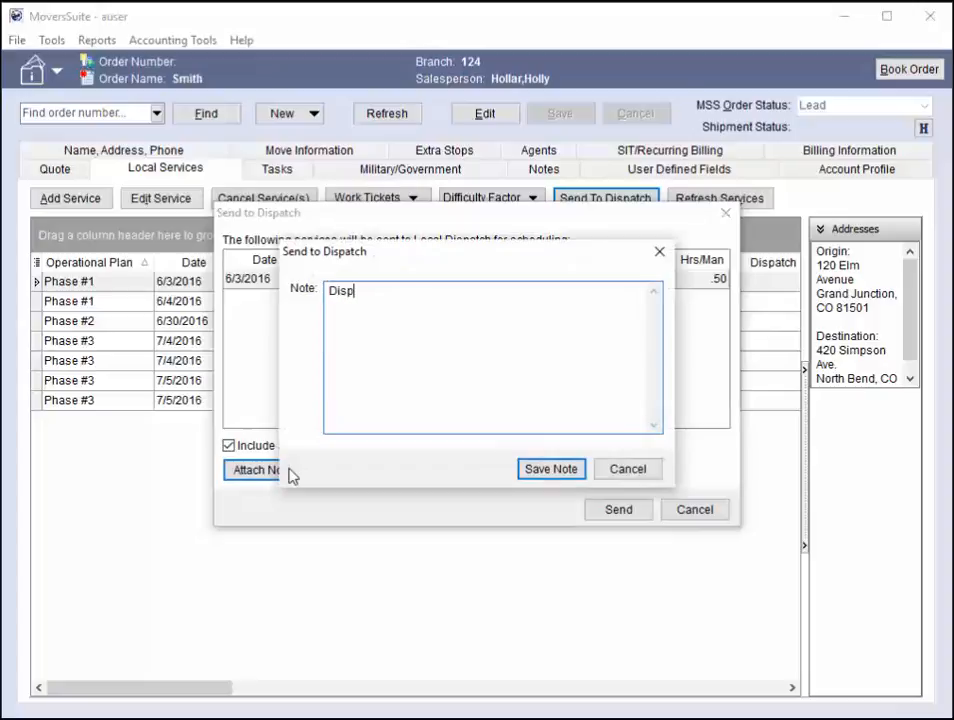
left_click(555, 470)
left_click(617, 508)
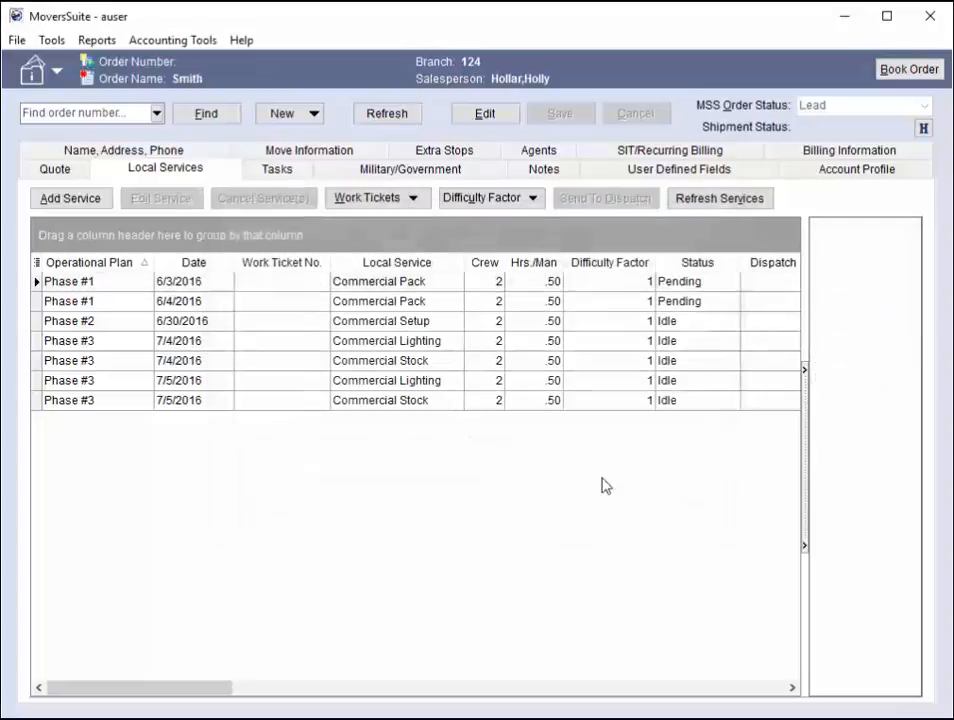
left_click(619, 305, "ctrl")
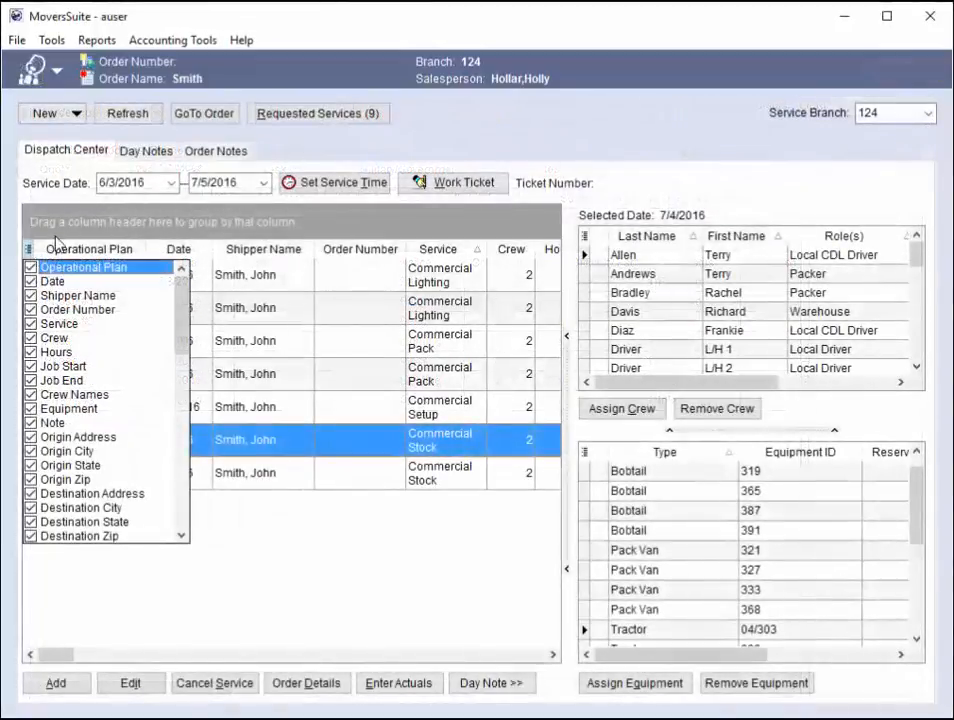
- Group the Dispatch Center services by Operational Plan and go through the individual services under Phase #3
left_click(60, 248)
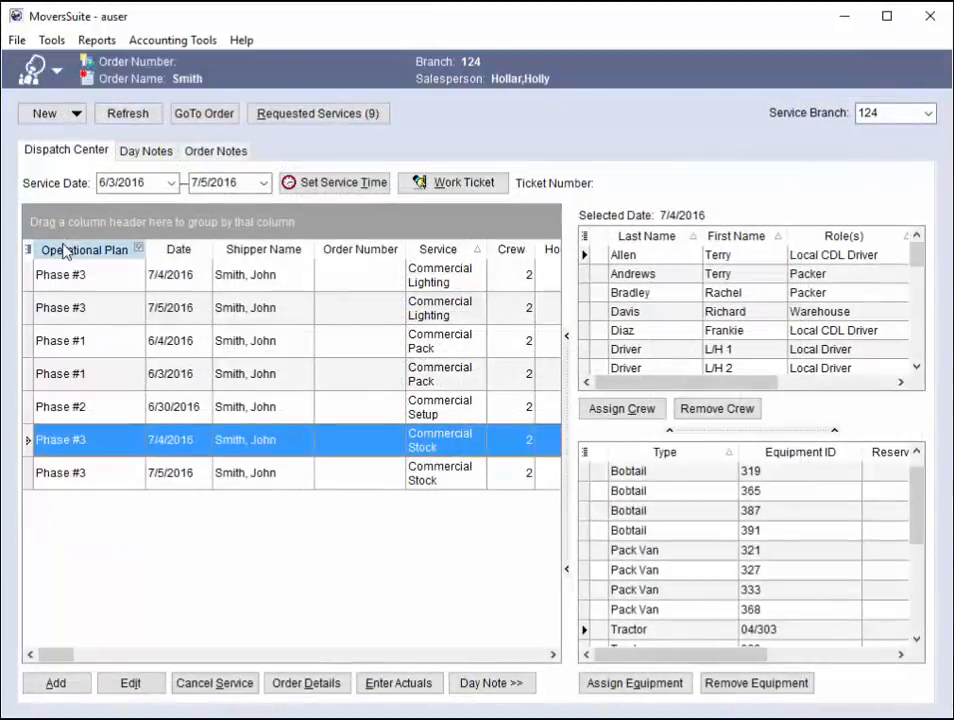
left_click_drag(64, 249, 64, 217)
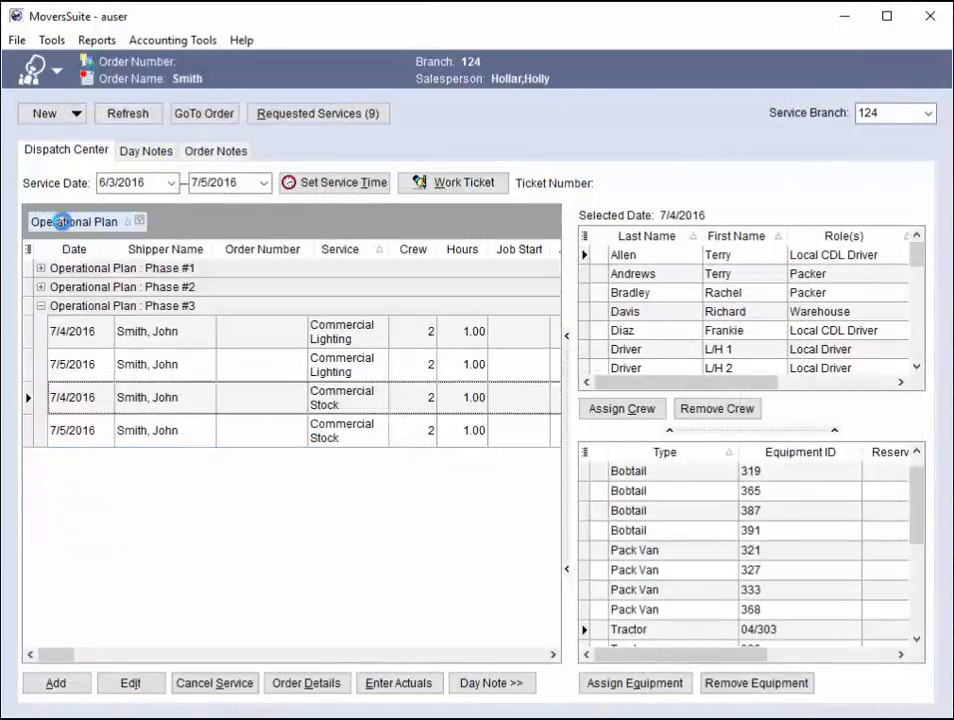
left_click(47, 306)
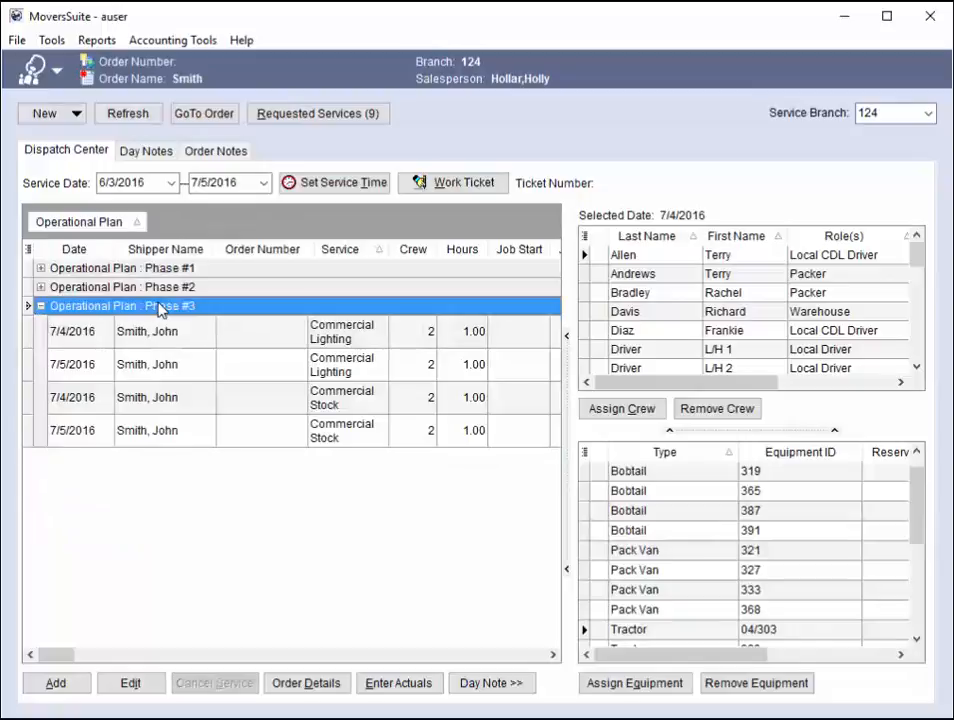
left_click(179, 334)
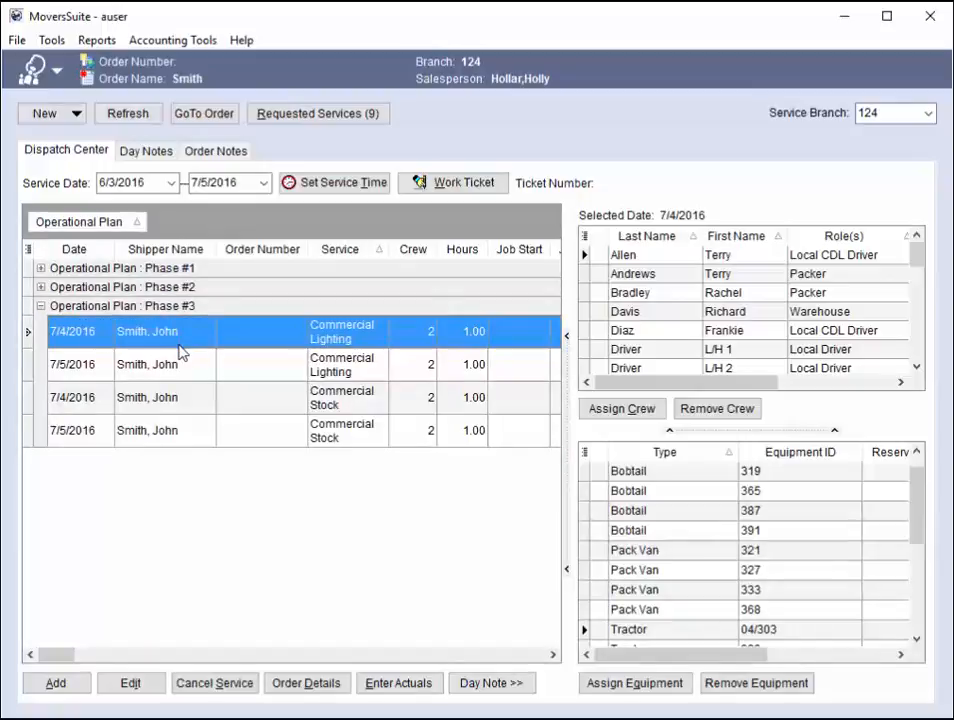
left_click_drag(180, 352, 187, 435)
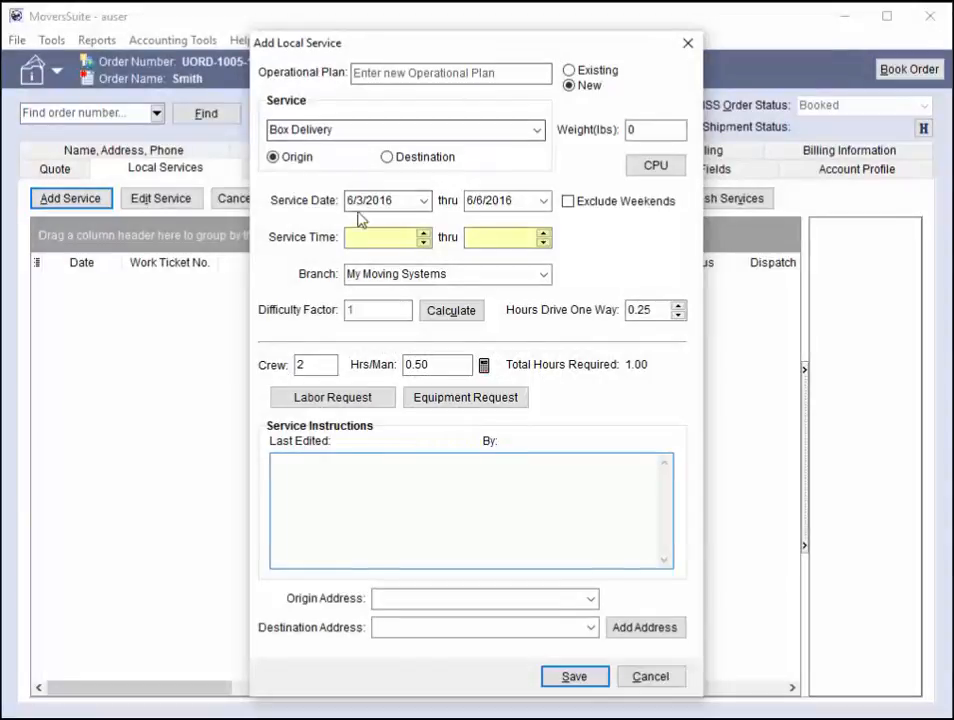
- Set the requested service time of the new Box Delivery service to 08:00 AM thru 05:00 PM
left_click(421, 234)
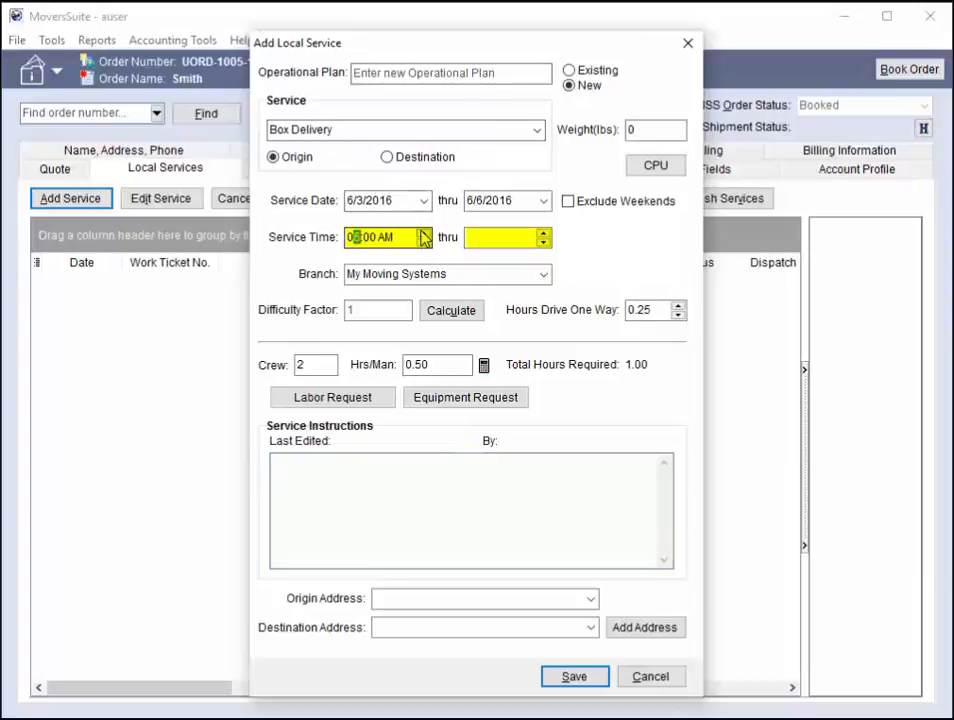
left_click(479, 237)
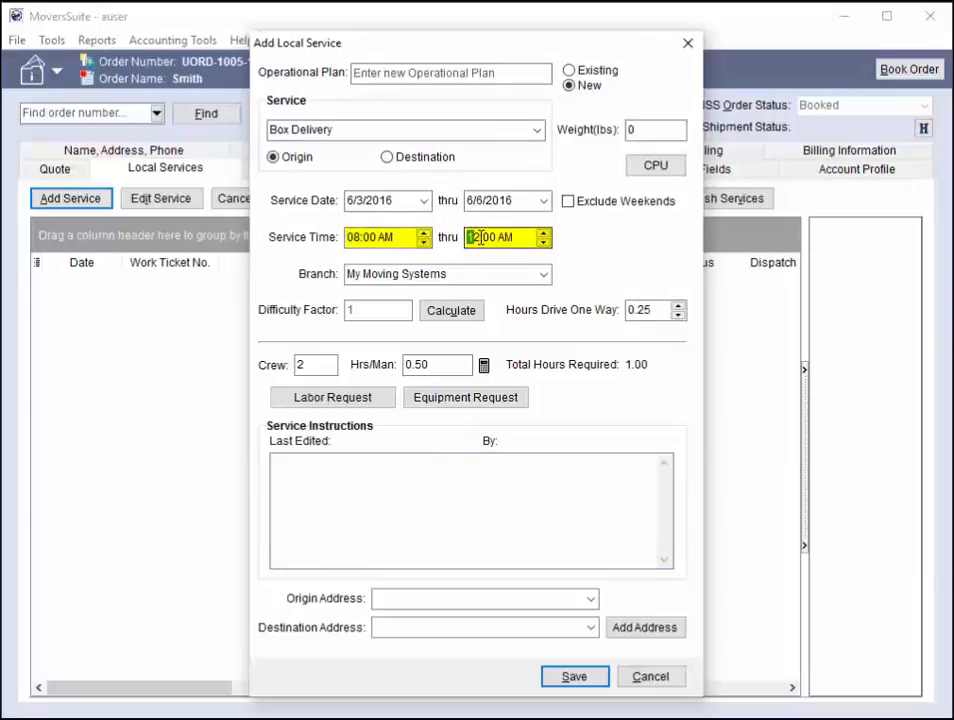
type("5")
left_click(505, 237)
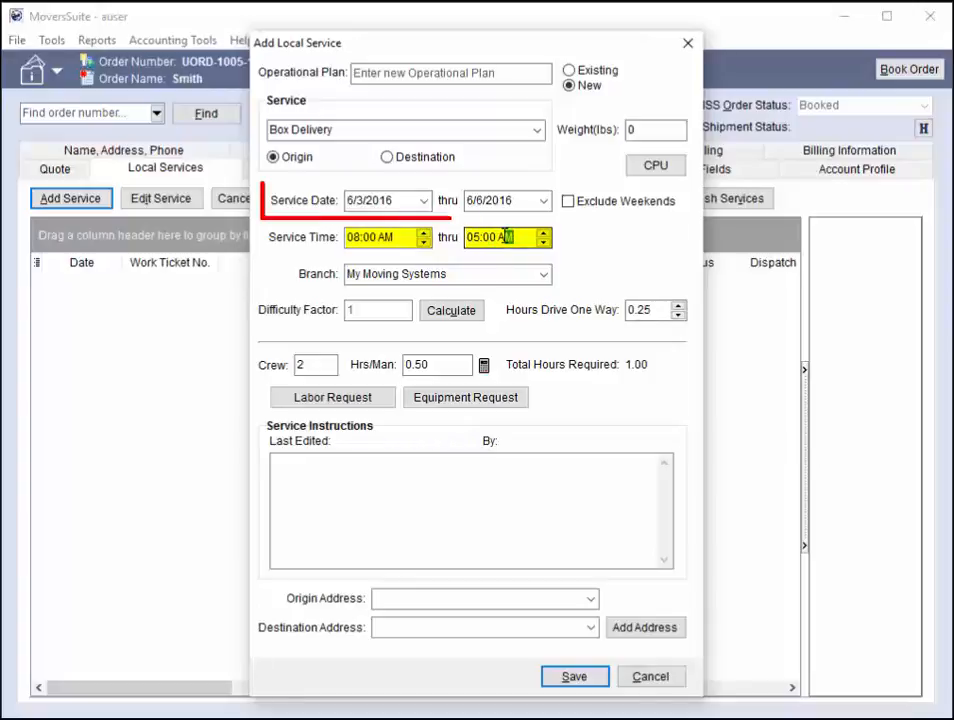
type("p")
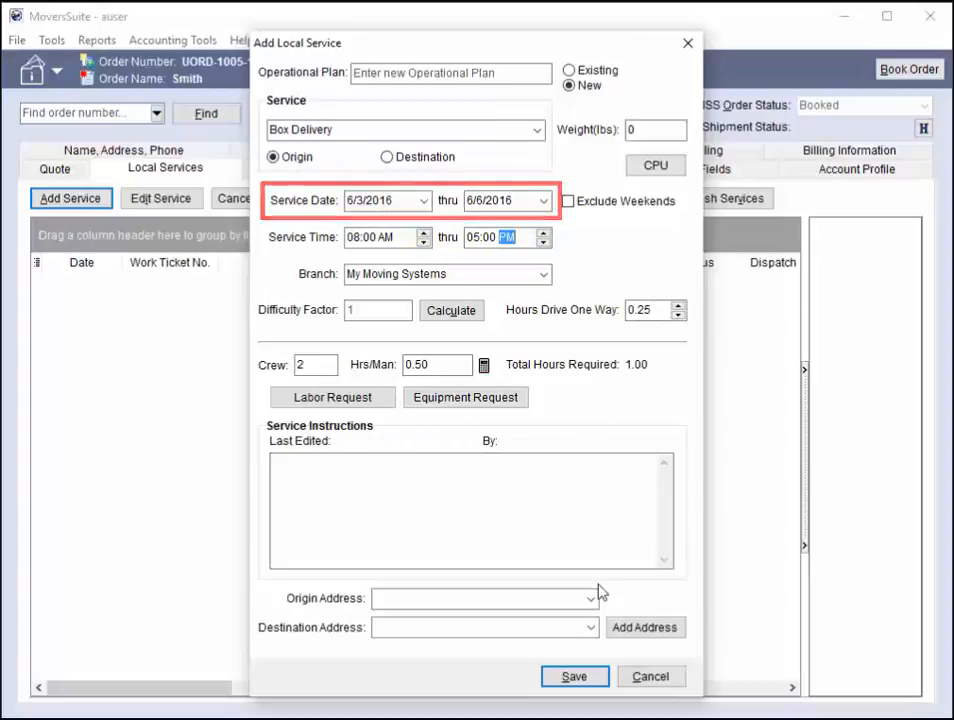
- Save the Box Delivery service without adding another, and check the Requested Time Range column of the services grid
left_click(580, 678)
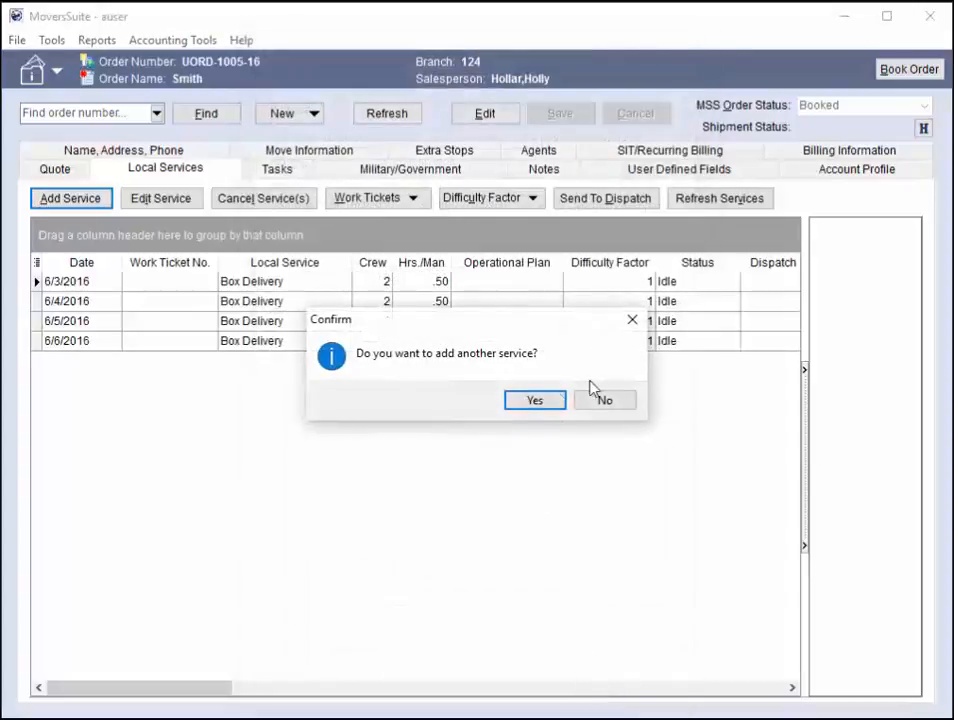
left_click(605, 400)
left_click_drag(219, 688, 688, 682)
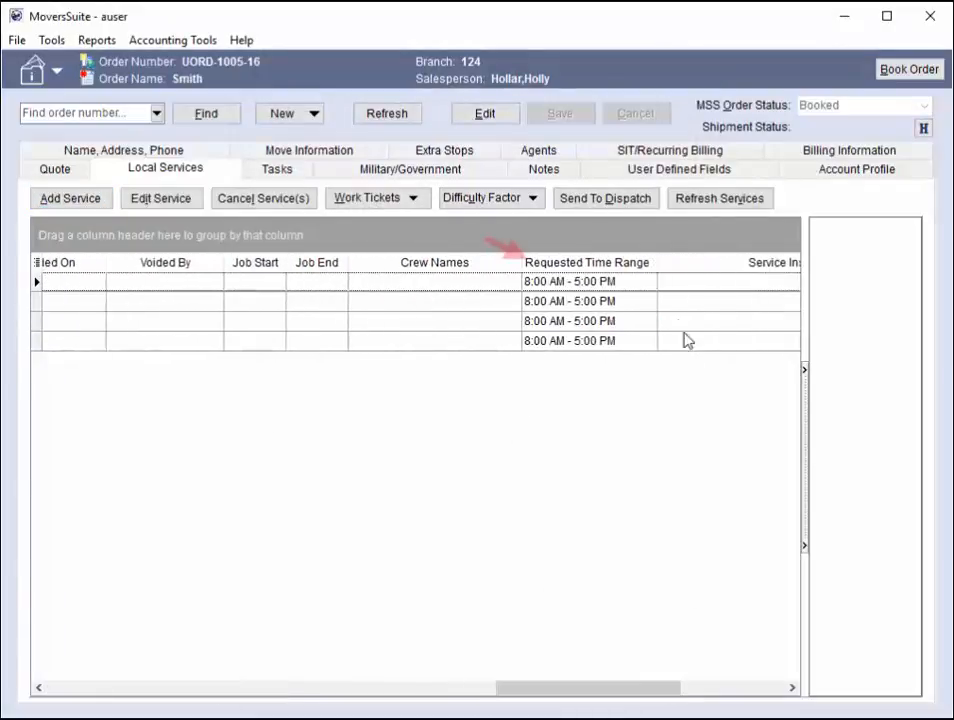
left_click(627, 287)
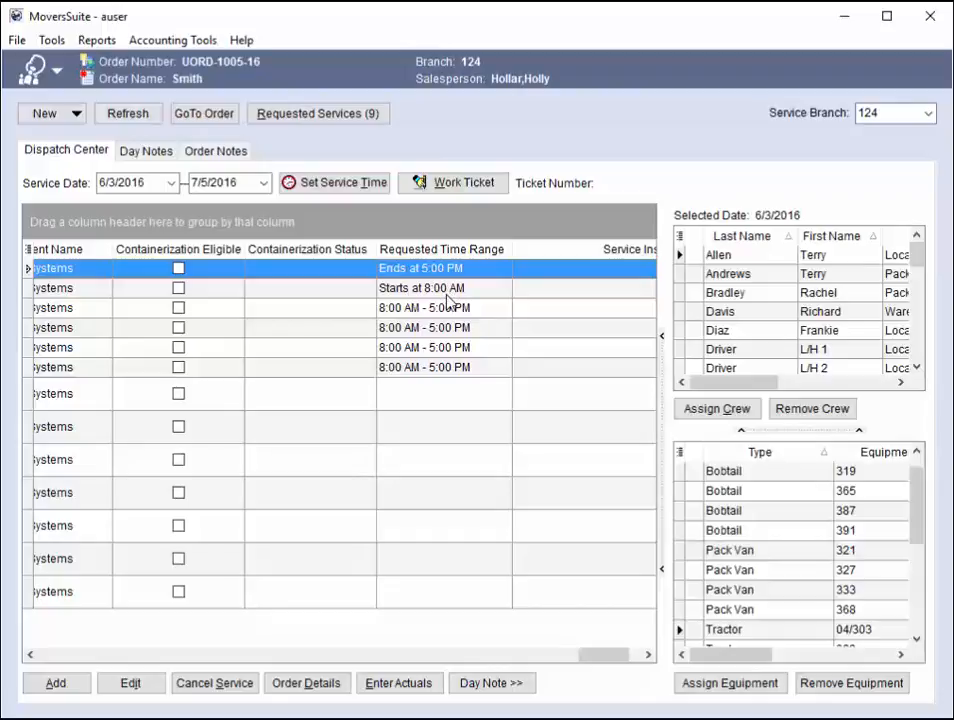
- Review the job start and end times in Set Service Time for the 6/5/2016 Box Delivery service, then finish
left_click(443, 287)
left_click(441, 306)
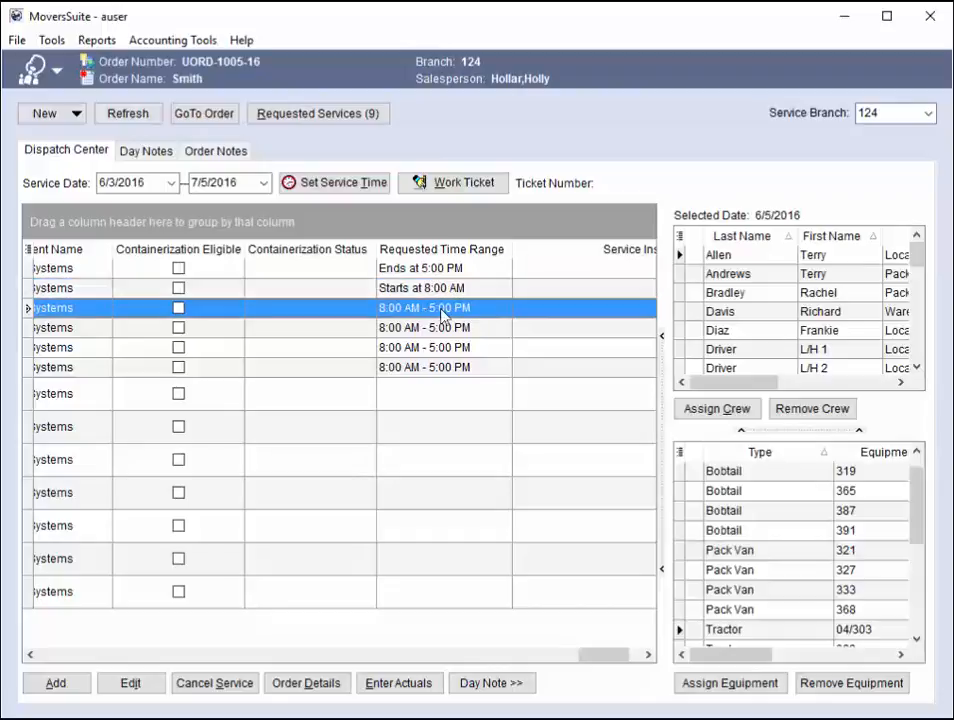
left_click(366, 186)
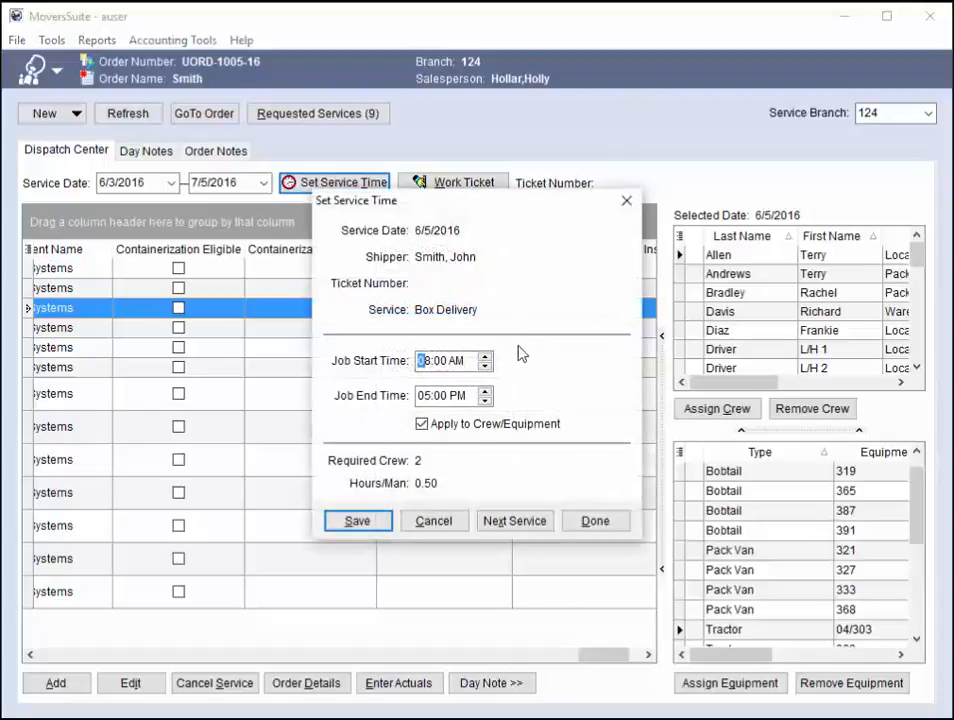
left_click_drag(530, 202, 789, 159)
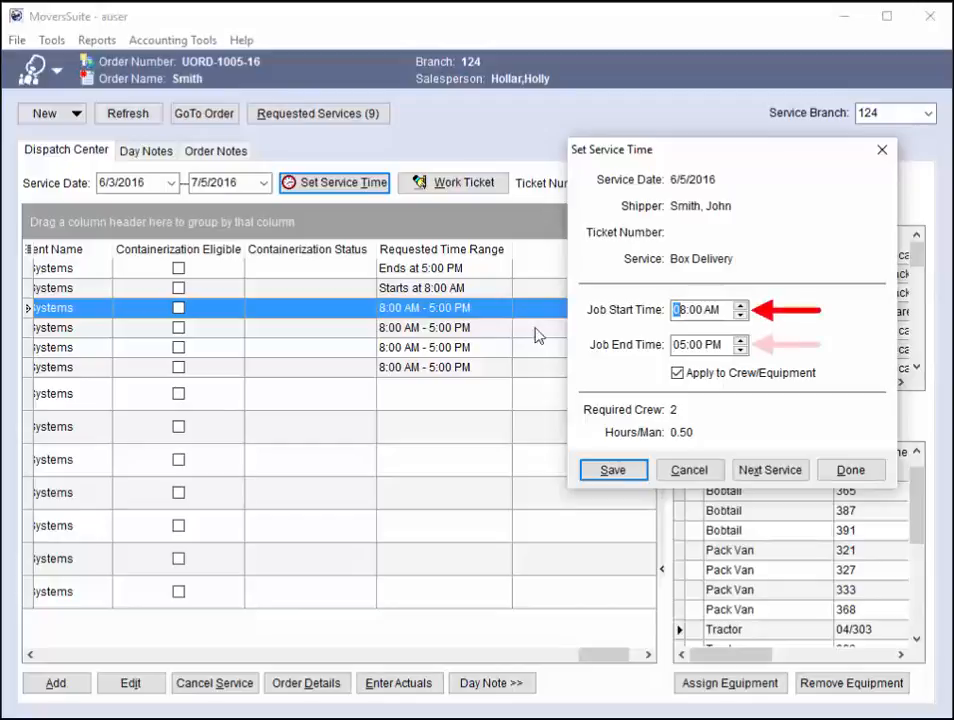
left_click(852, 471)
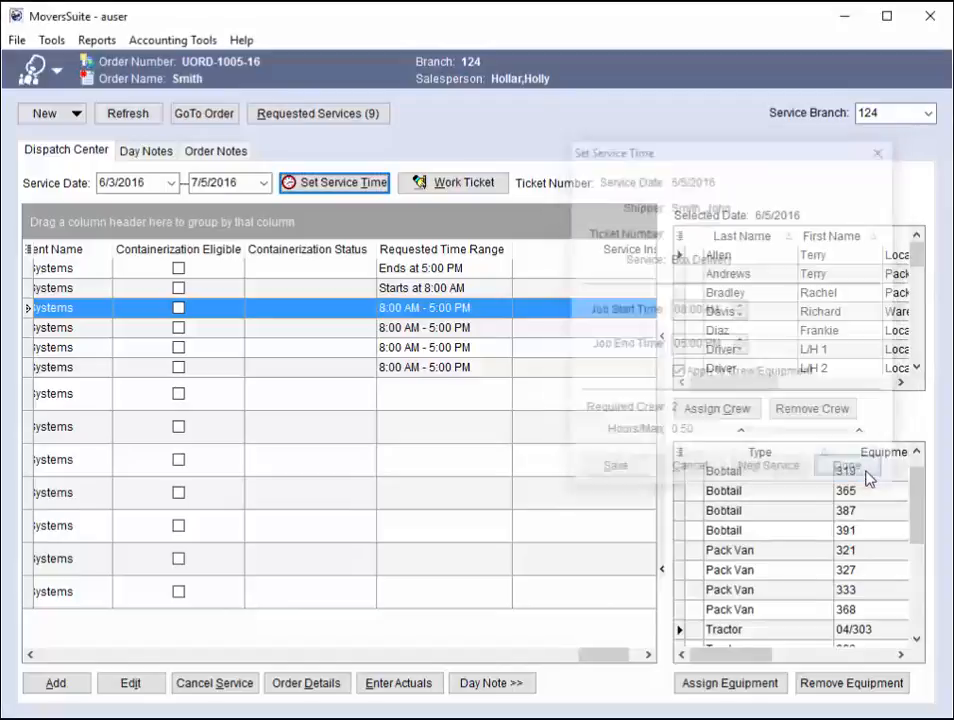